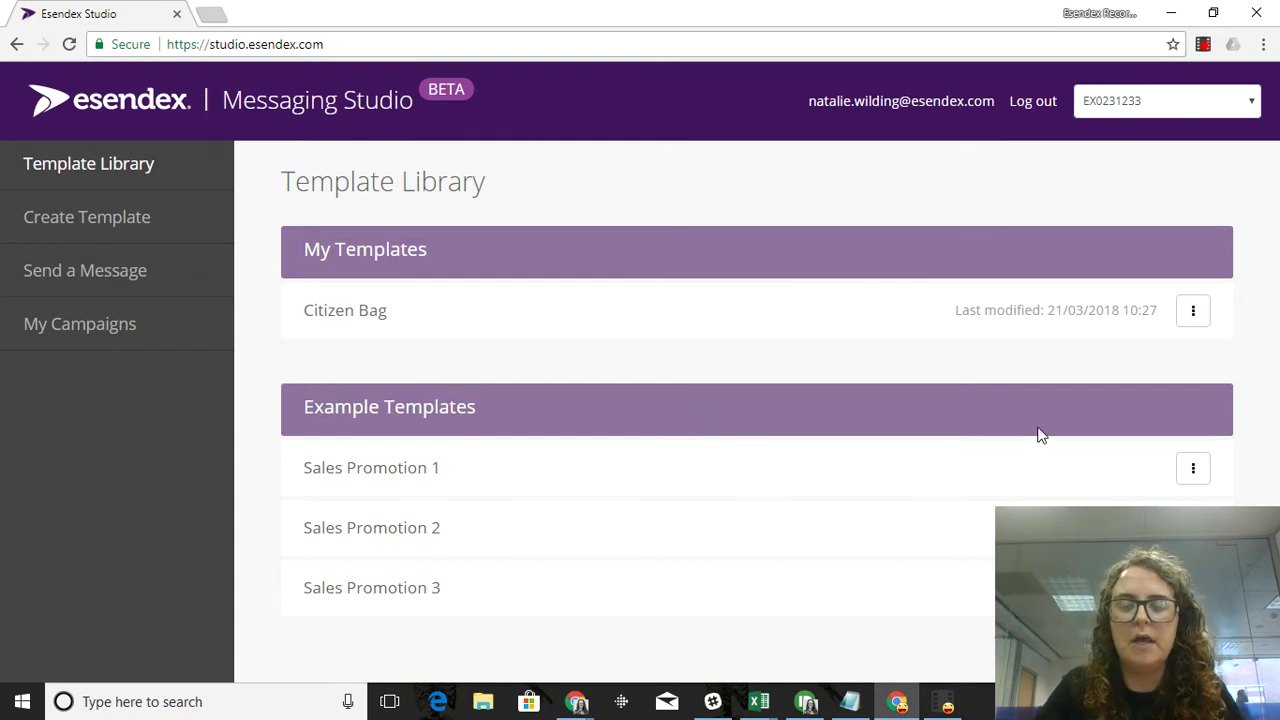
Customise Sales Promotion 1 as a new template named 'Infini Furniture March Sale'
{"action": "left_click", "coordinate": [1193, 470]}
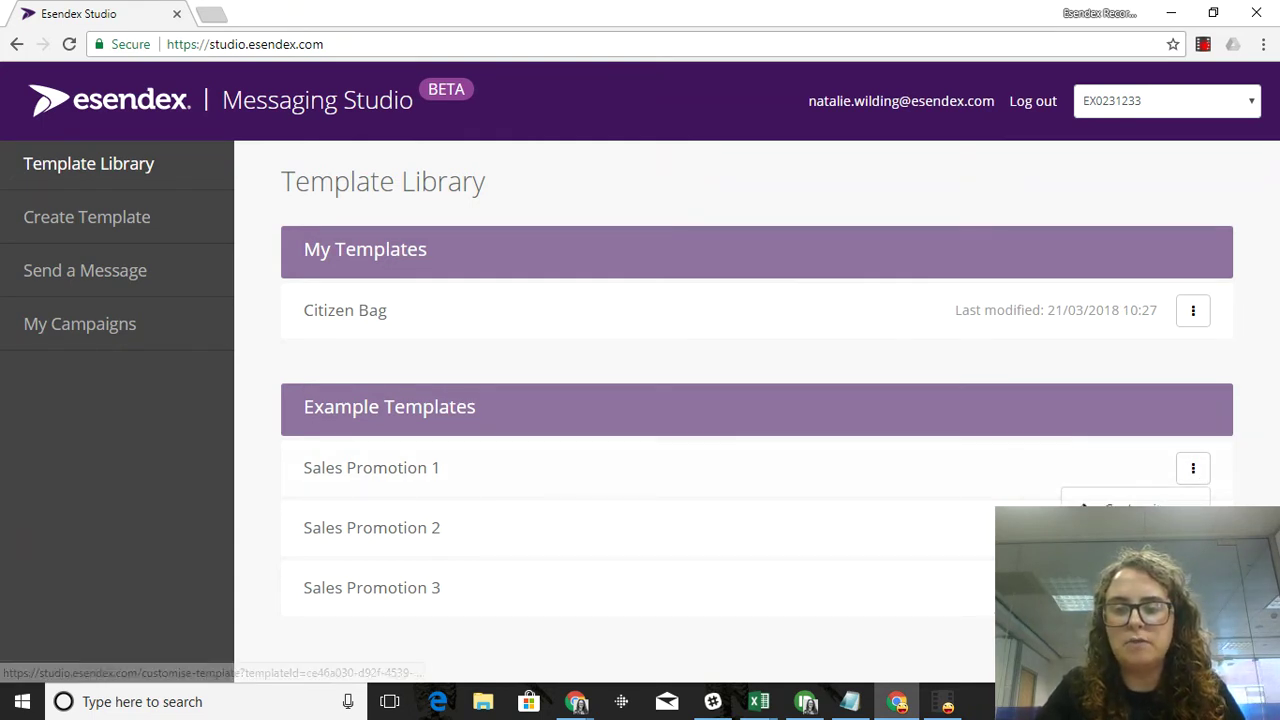
{"action": "left_click", "coordinate": [1132, 512]}
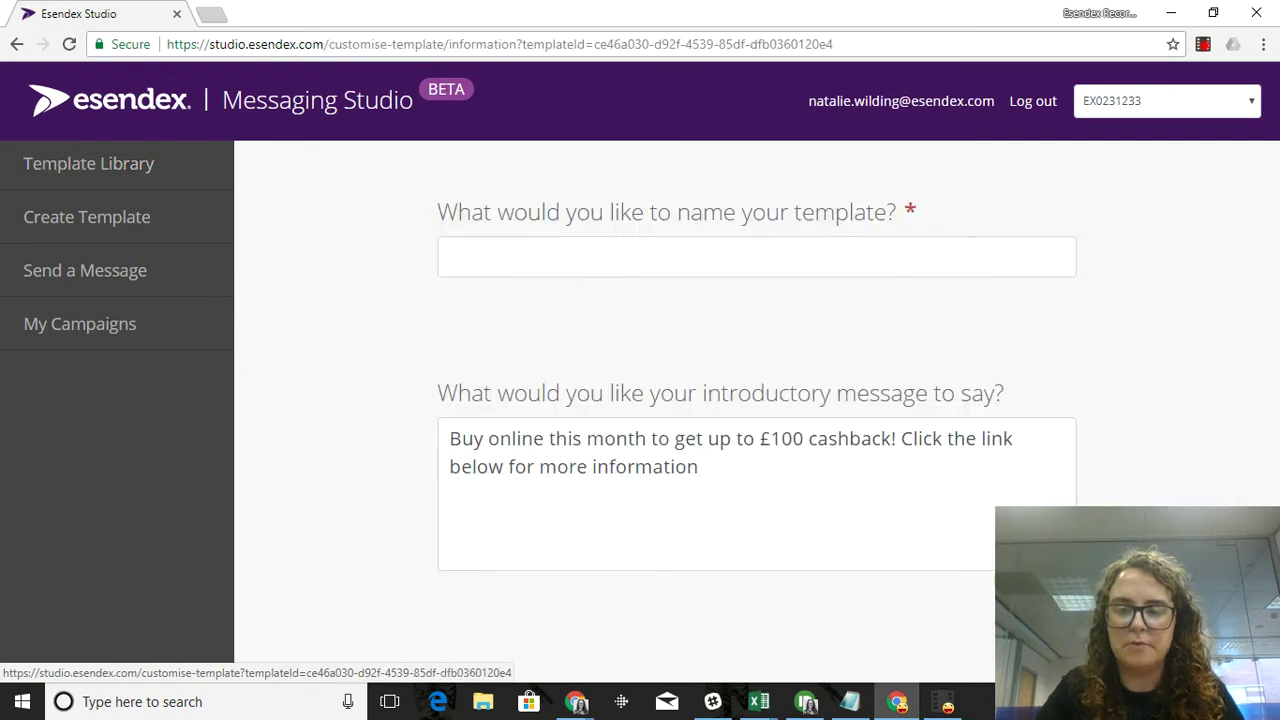
{"action": "left_click", "coordinate": [624, 264]}
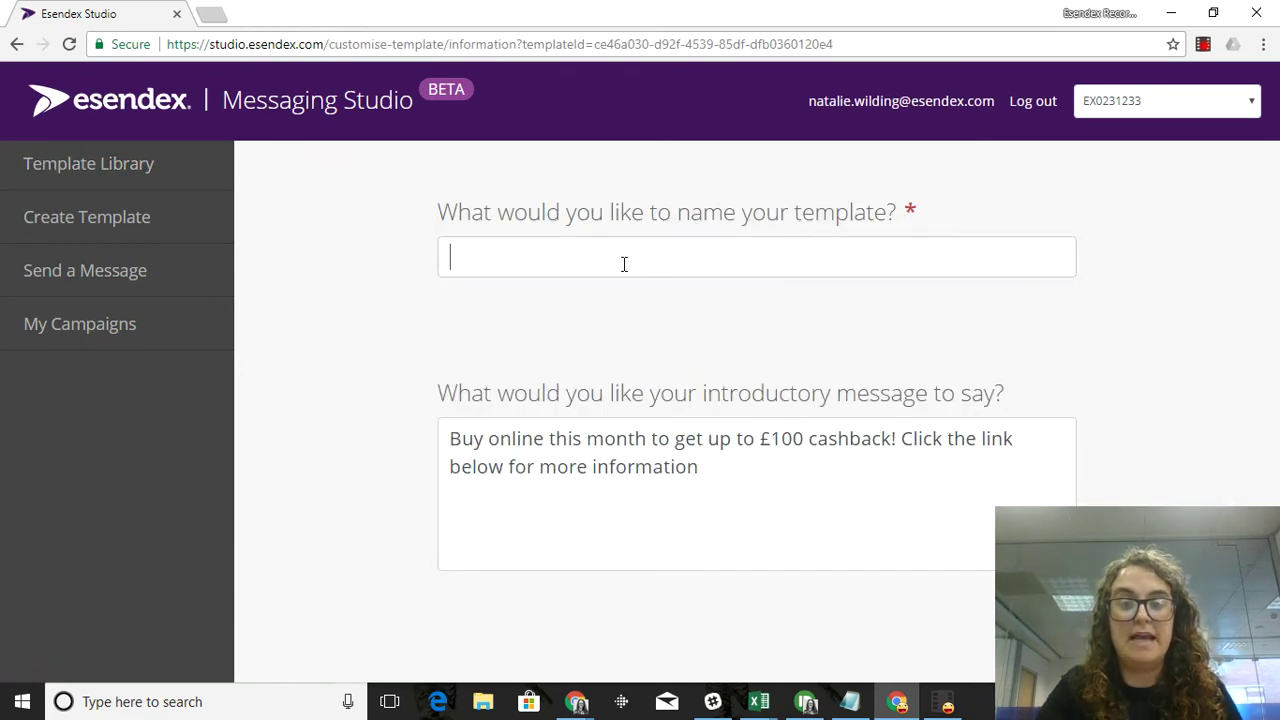
{"action": "type", "text": "Inf"}
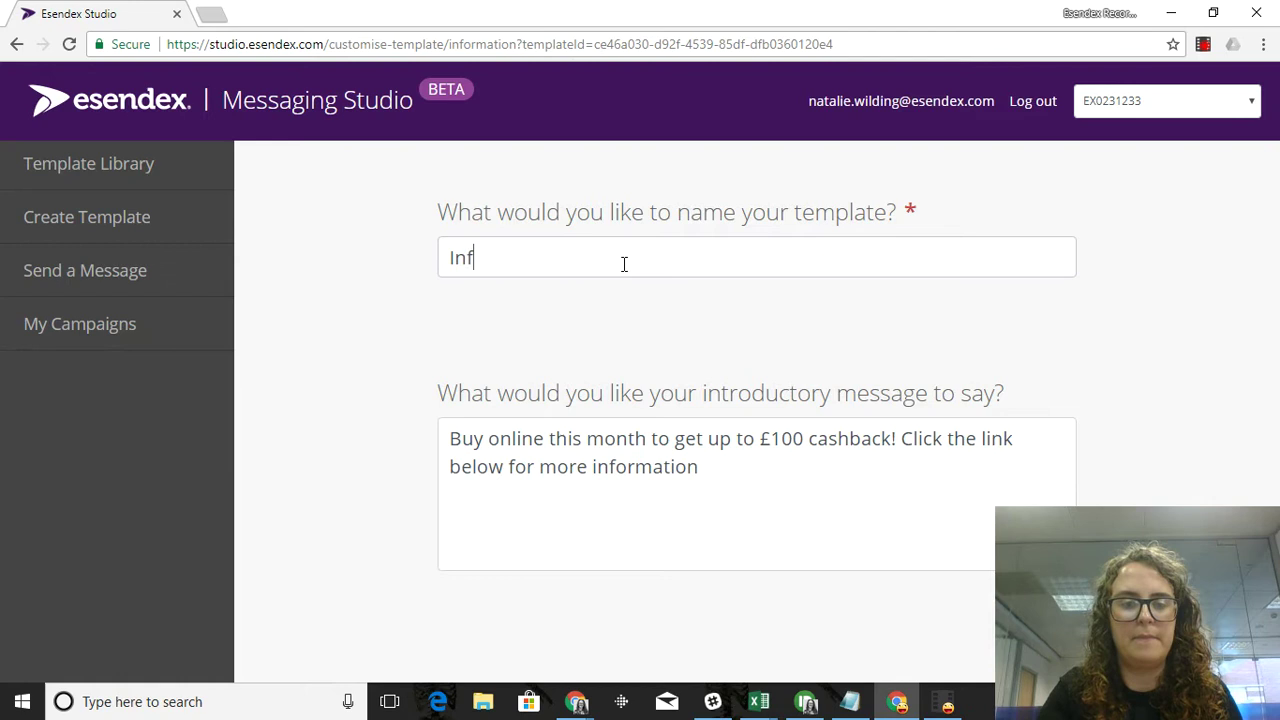
{"action": "type", "text": "ini Fu"}
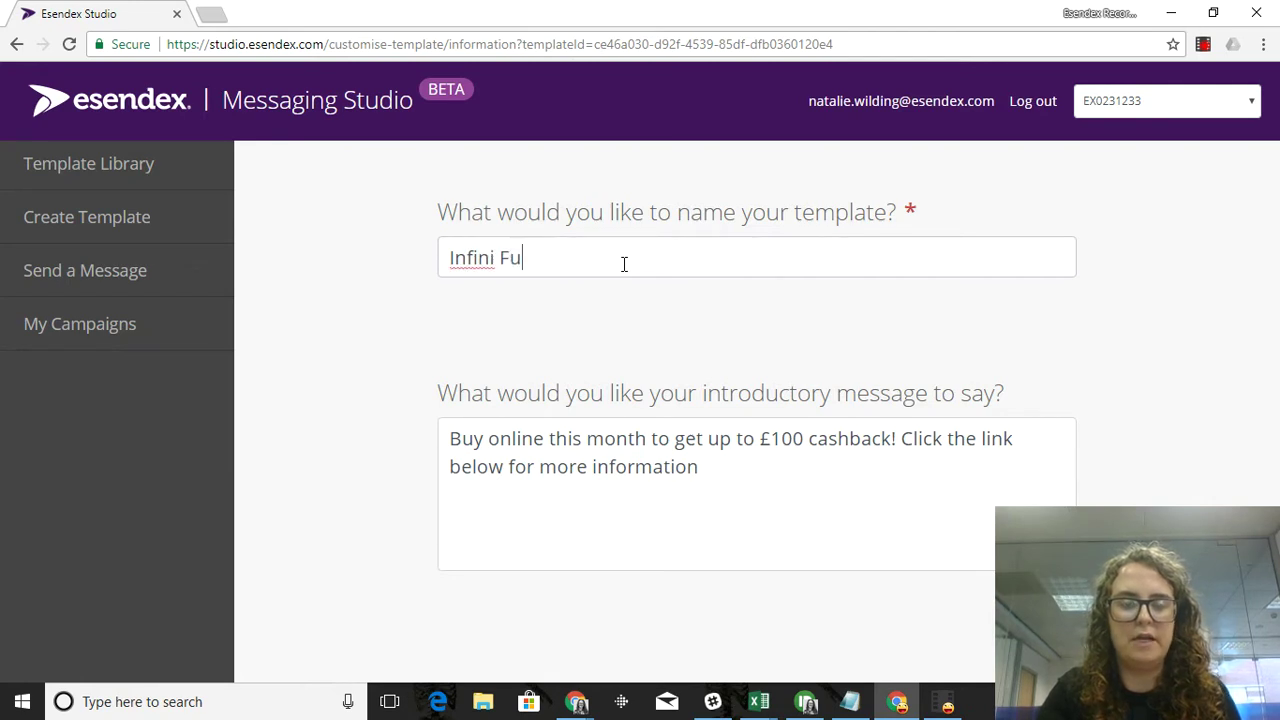
{"action": "type", "text": "rniture "}
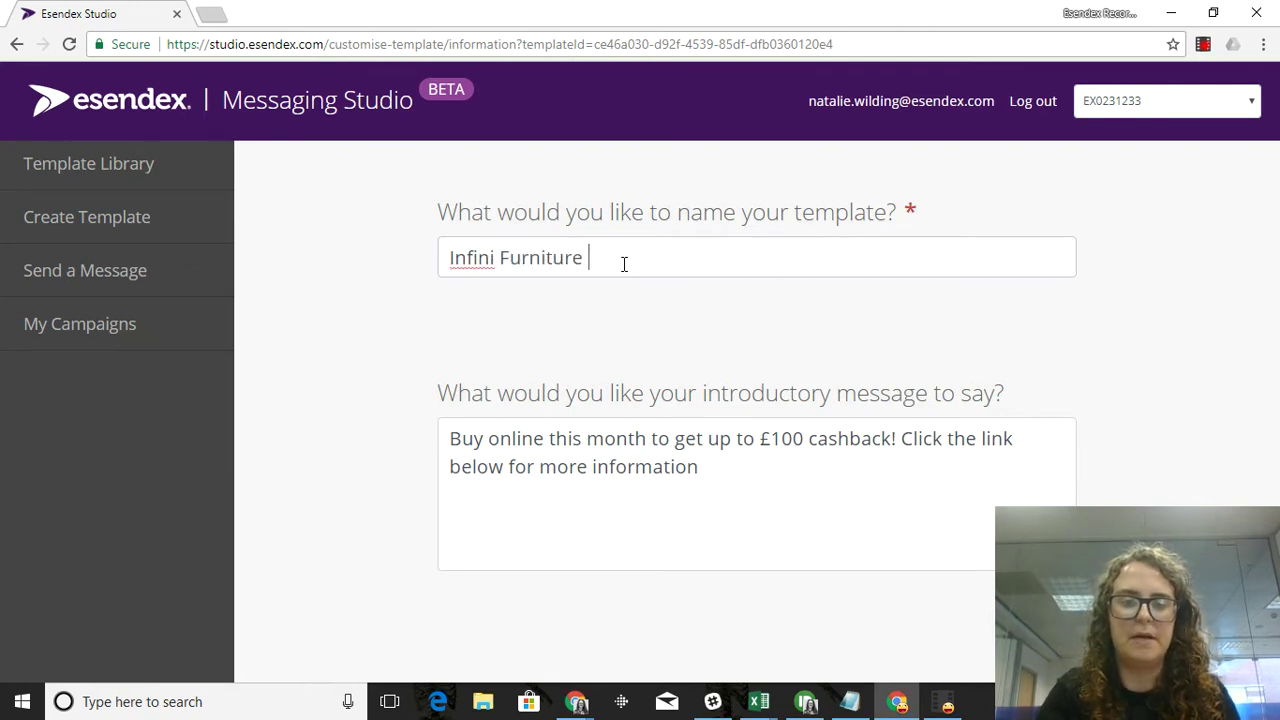
{"action": "type", "text": "March Sale"}
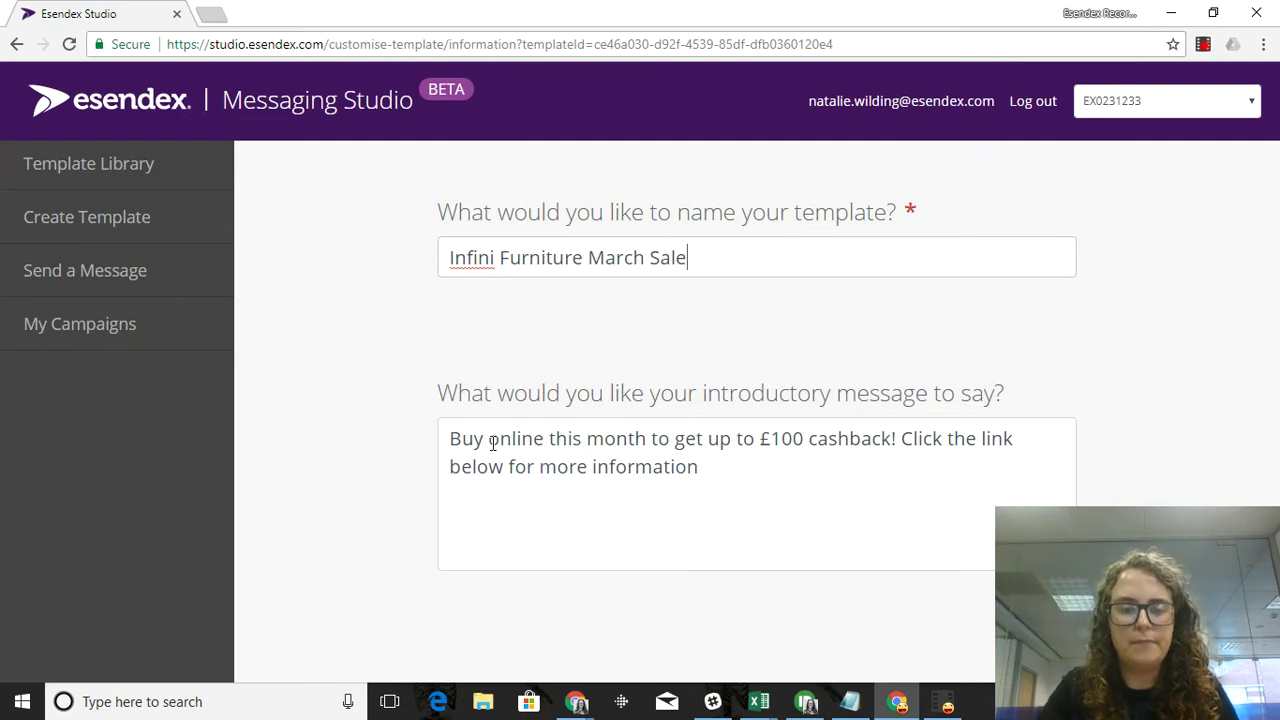
Change the intro message from 'online' and '£100 cashback' to 'in store' and '30-40% off'
{"action": "left_click_drag", "start_coordinate": [489, 440], "coordinate": [543, 445]}
{"action": "type", "text": "in store"}
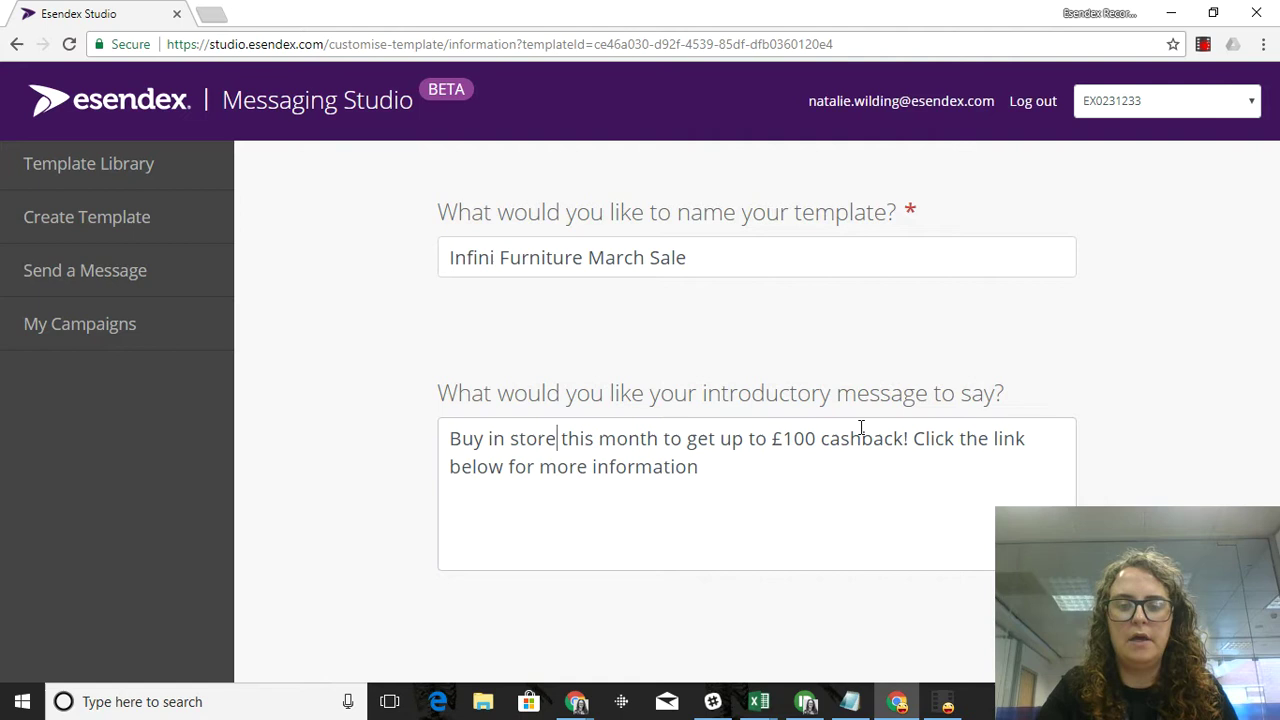
{"action": "left_click_drag", "start_coordinate": [904, 440], "coordinate": [772, 446]}
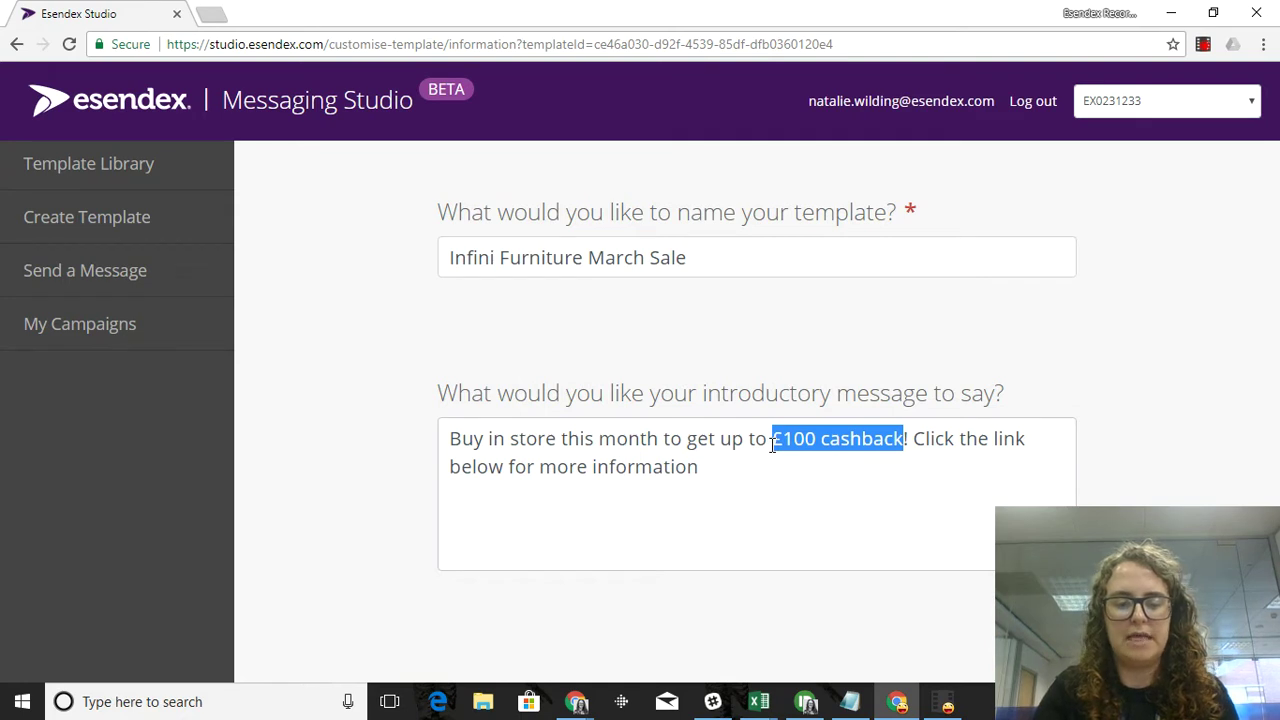
{"action": "type", "text": "30-4"}
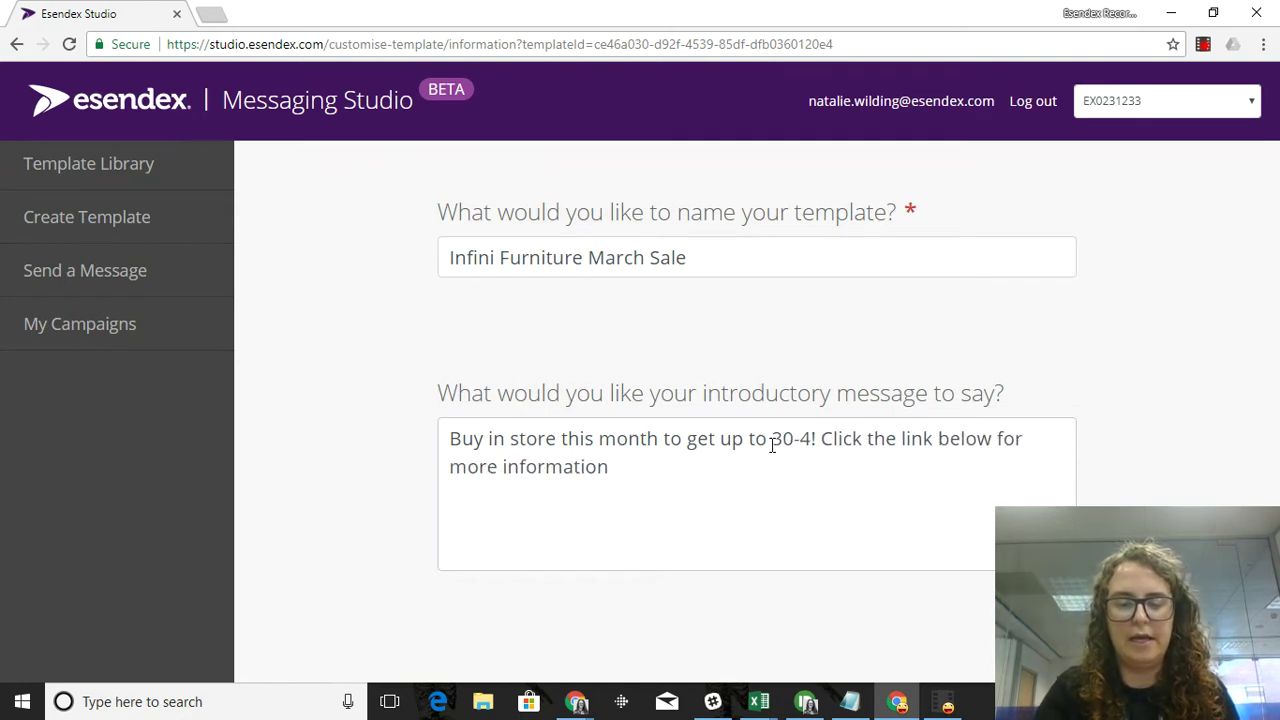
{"action": "type", "text": "0% off"}
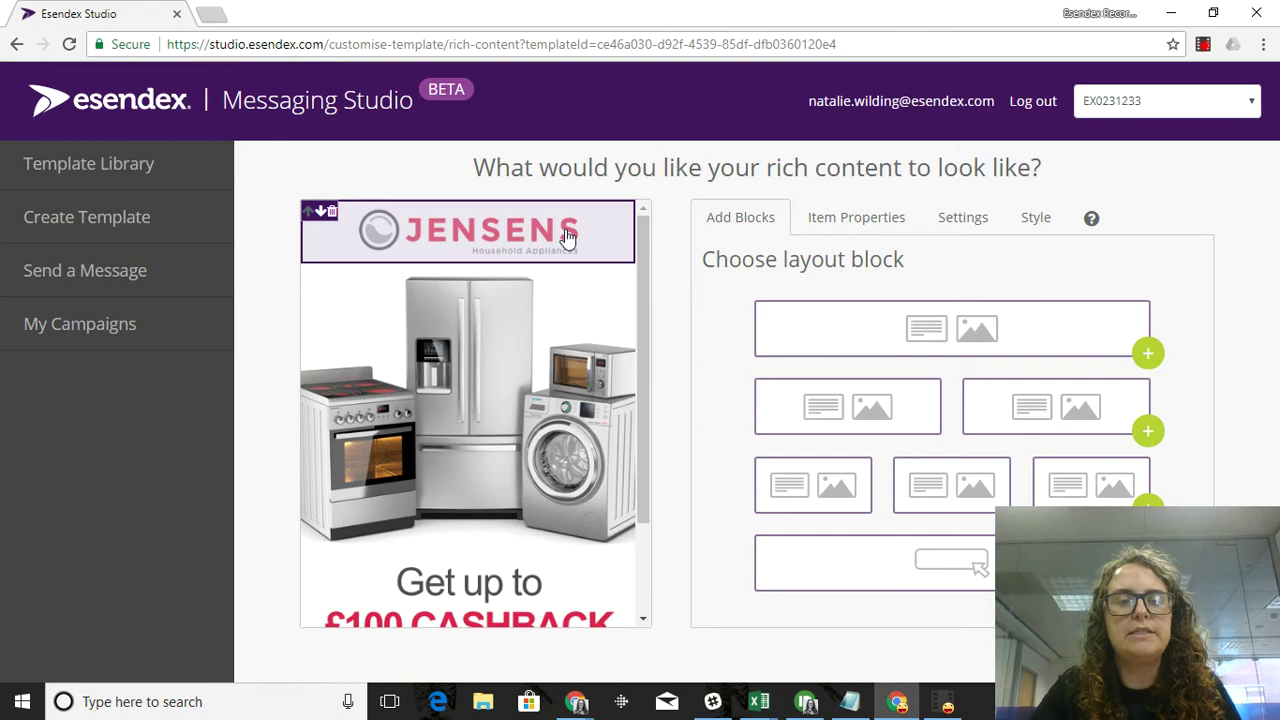
Replace the Jensens header logo with the Logo.PNG image
{"action": "left_click", "coordinate": [567, 236]}
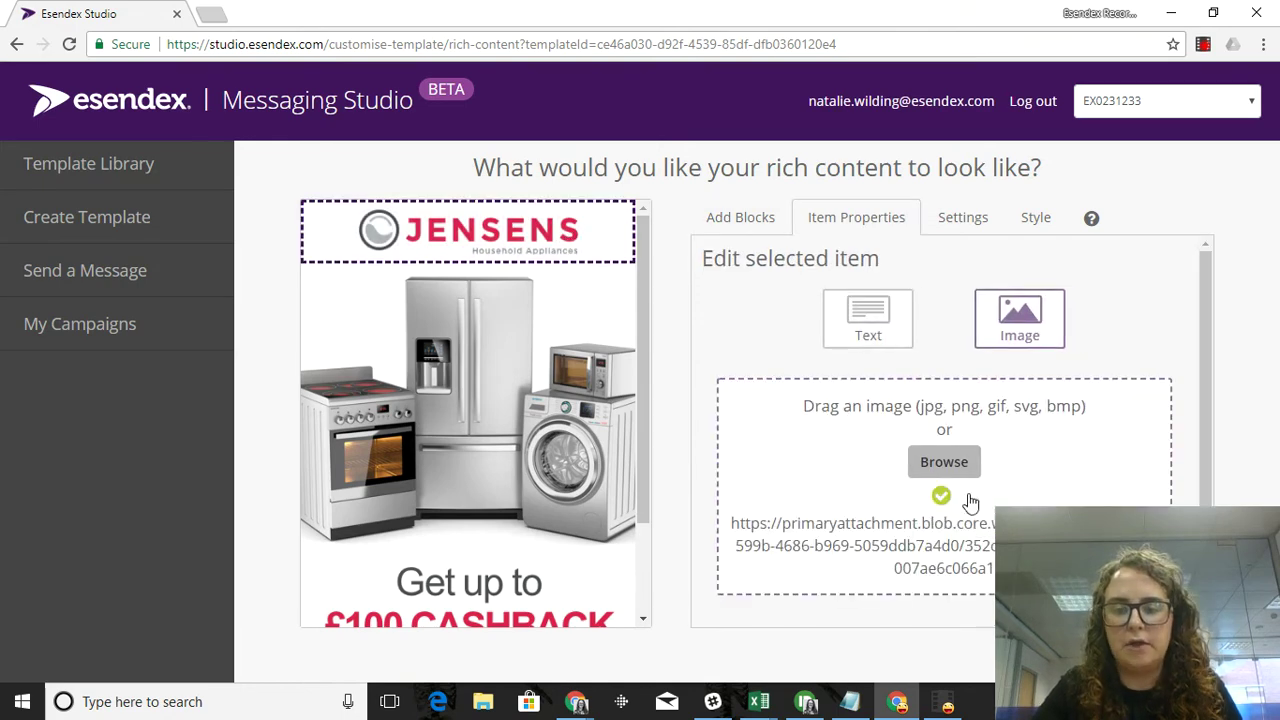
{"action": "left_click", "coordinate": [943, 462]}
{"action": "double_click", "coordinate": [224, 156]}
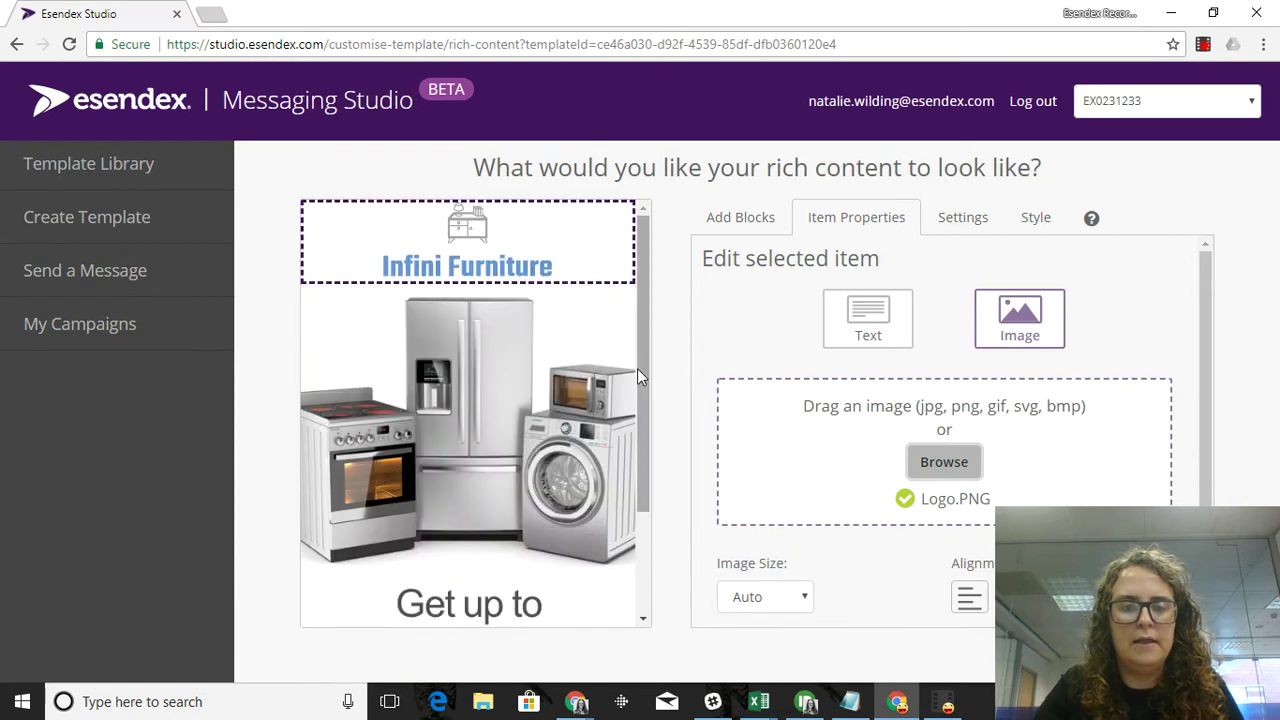
Swap the appliance photo for the modern furniture living-room image
{"action": "left_click", "coordinate": [482, 432]}
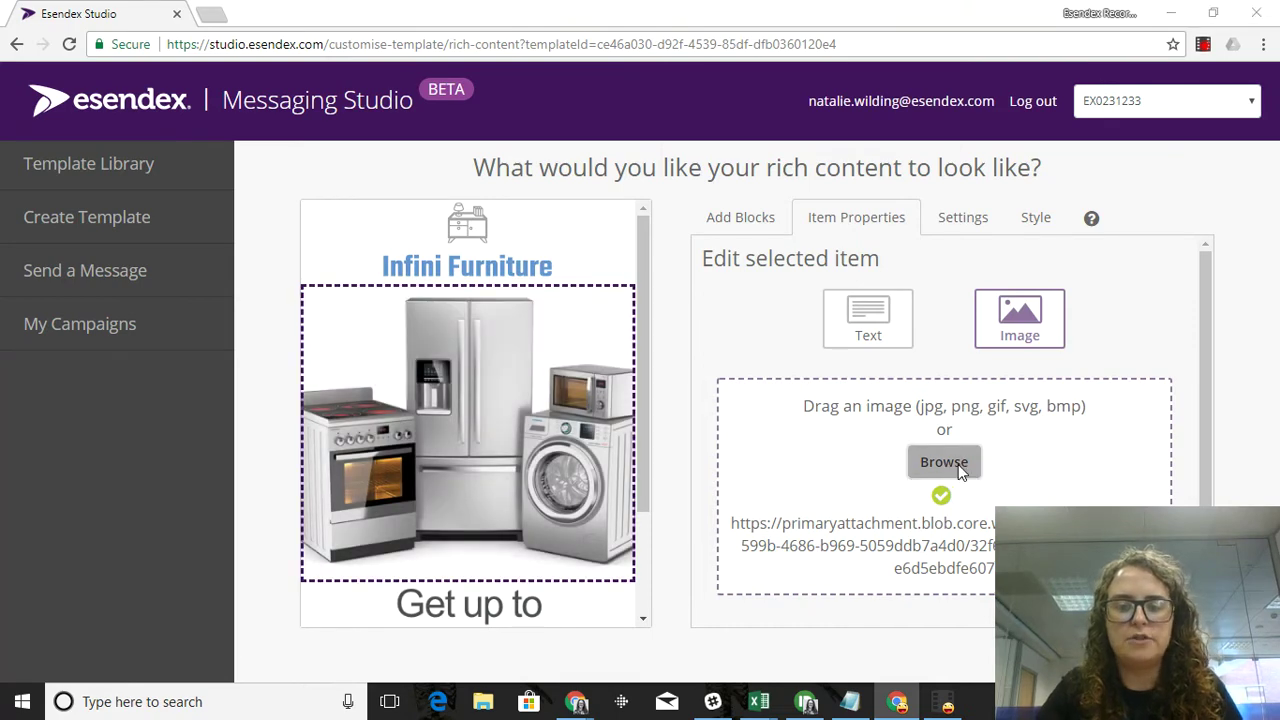
{"action": "left_click", "coordinate": [955, 464]}
{"action": "double_click", "coordinate": [360, 132]}
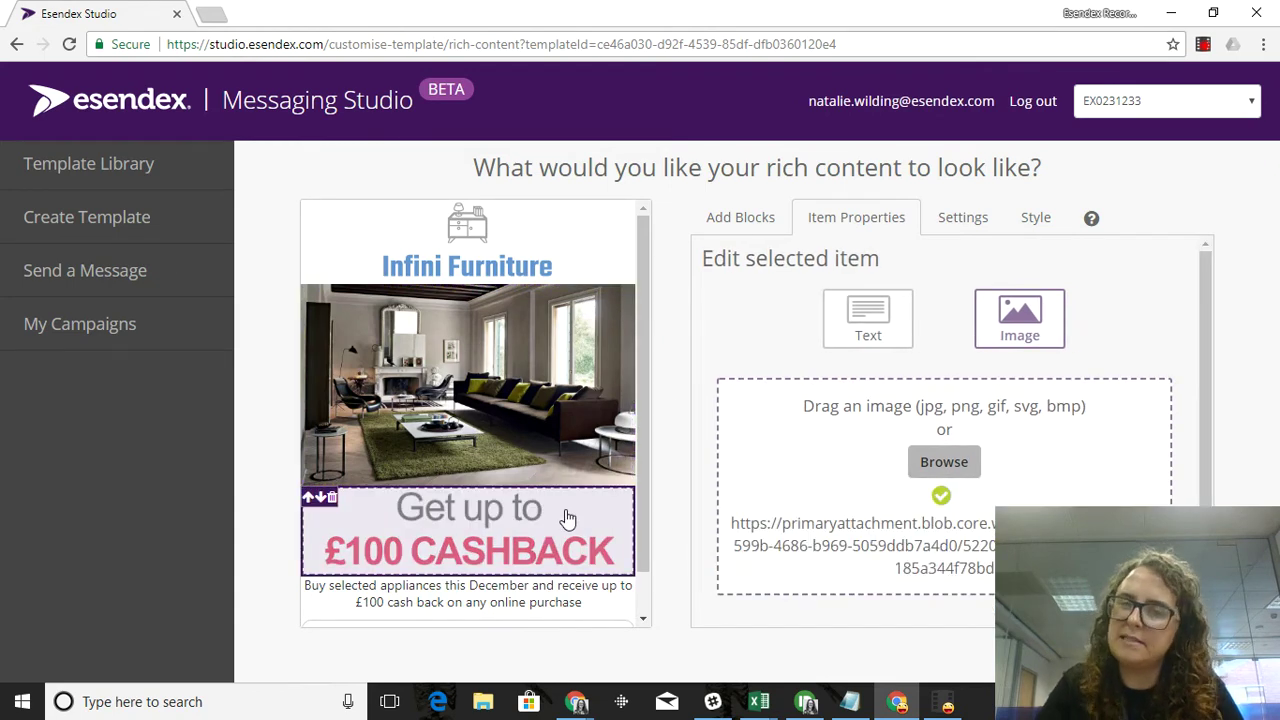
Delete the £100 CASHBACK block and change 'appliances this December' to 'furniture sets this March'
{"action": "left_click", "coordinate": [332, 498]}
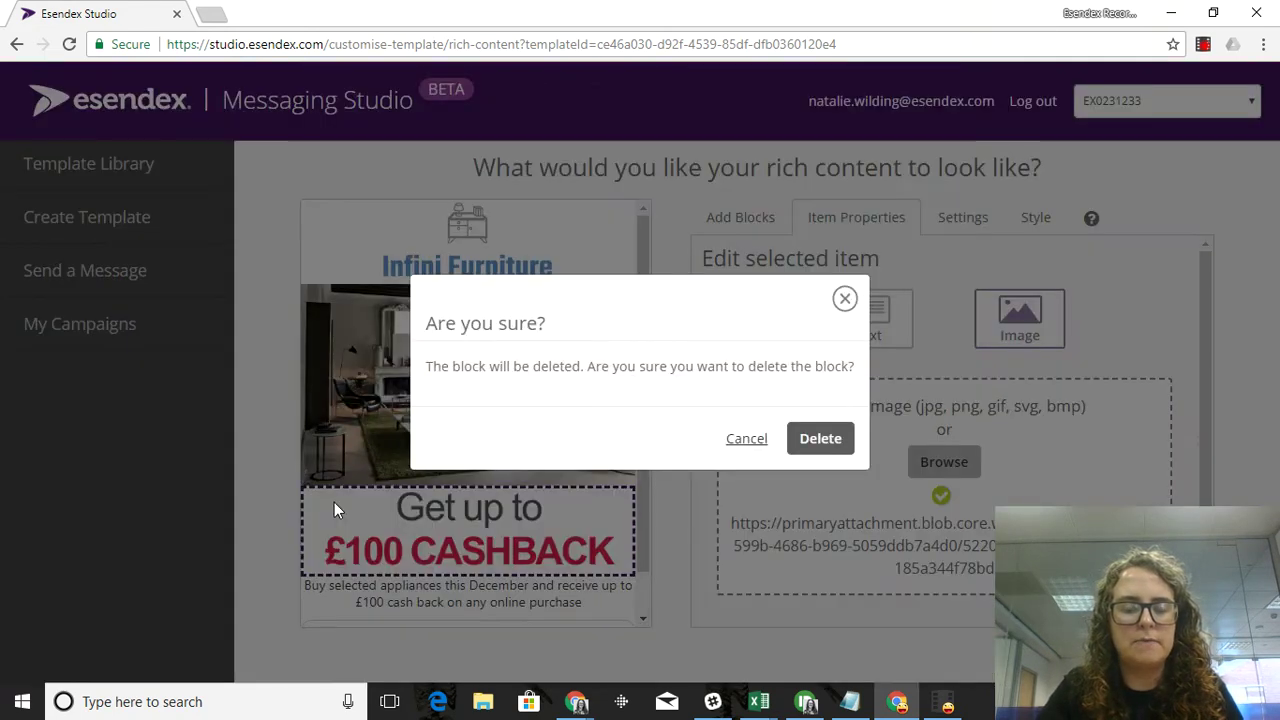
{"action": "left_click", "coordinate": [820, 438]}
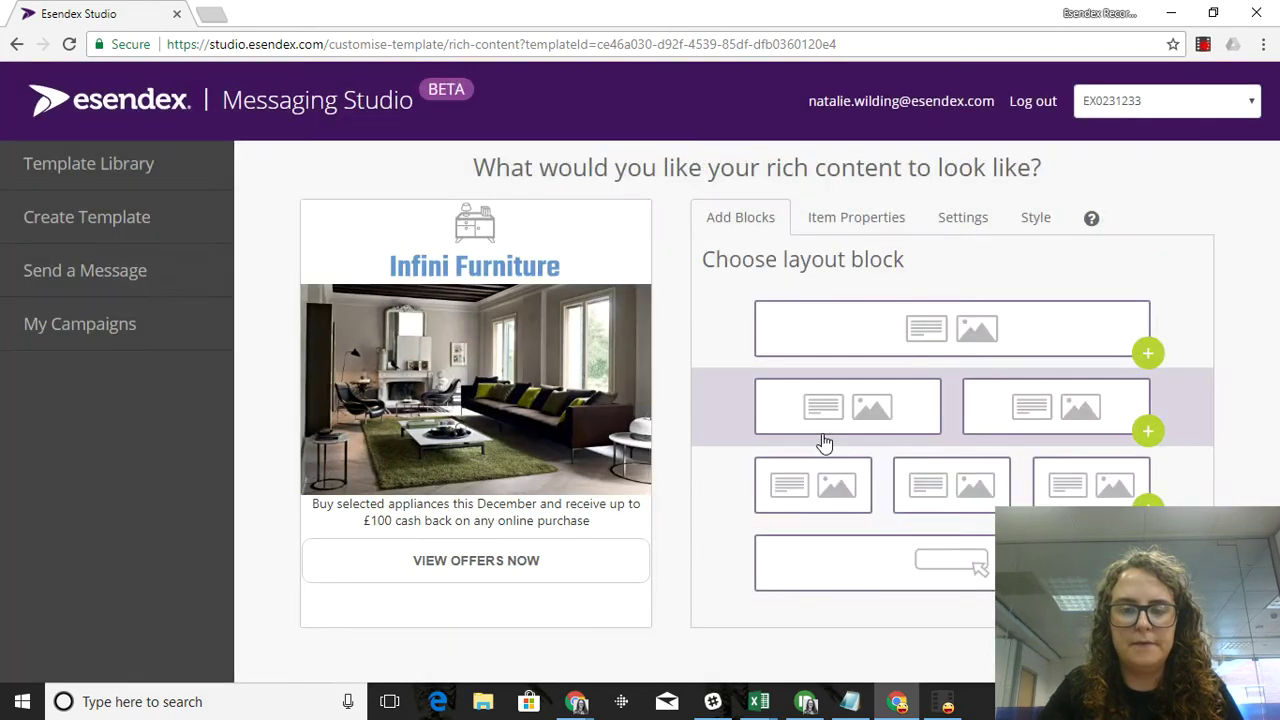
{"action": "left_click", "coordinate": [570, 522]}
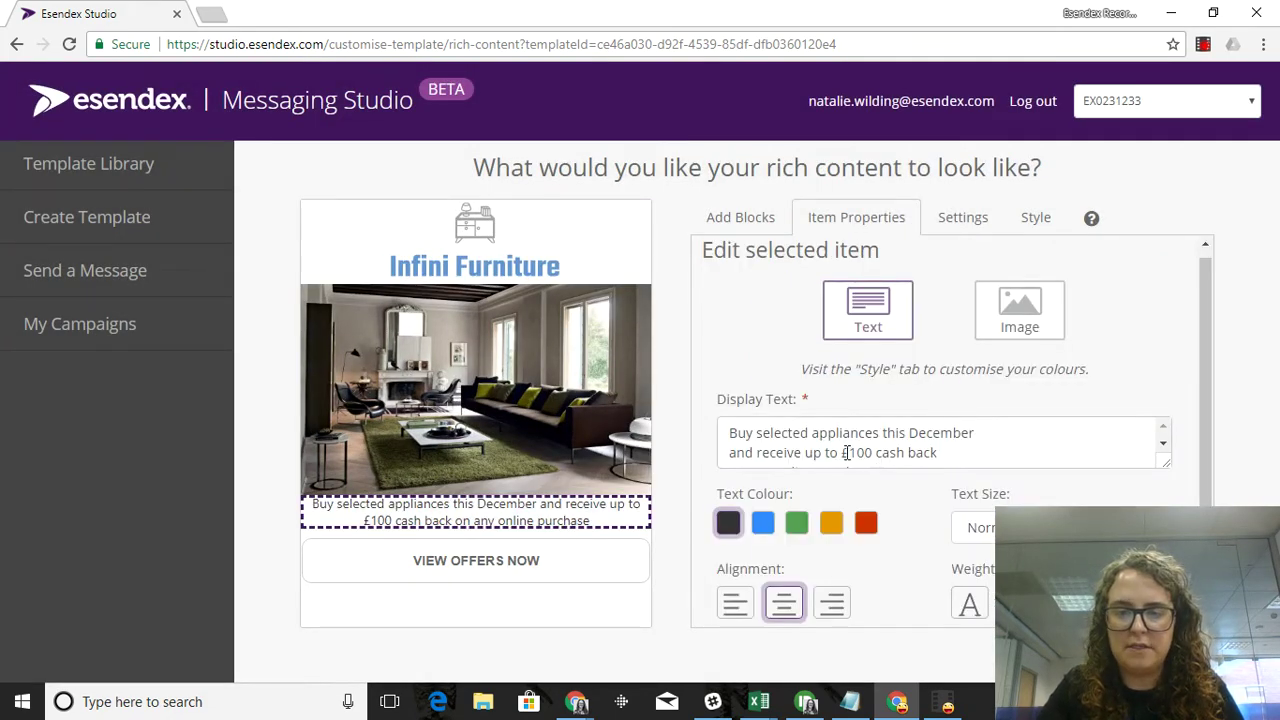
{"action": "left_click_drag", "start_coordinate": [842, 452], "coordinate": [937, 452]}
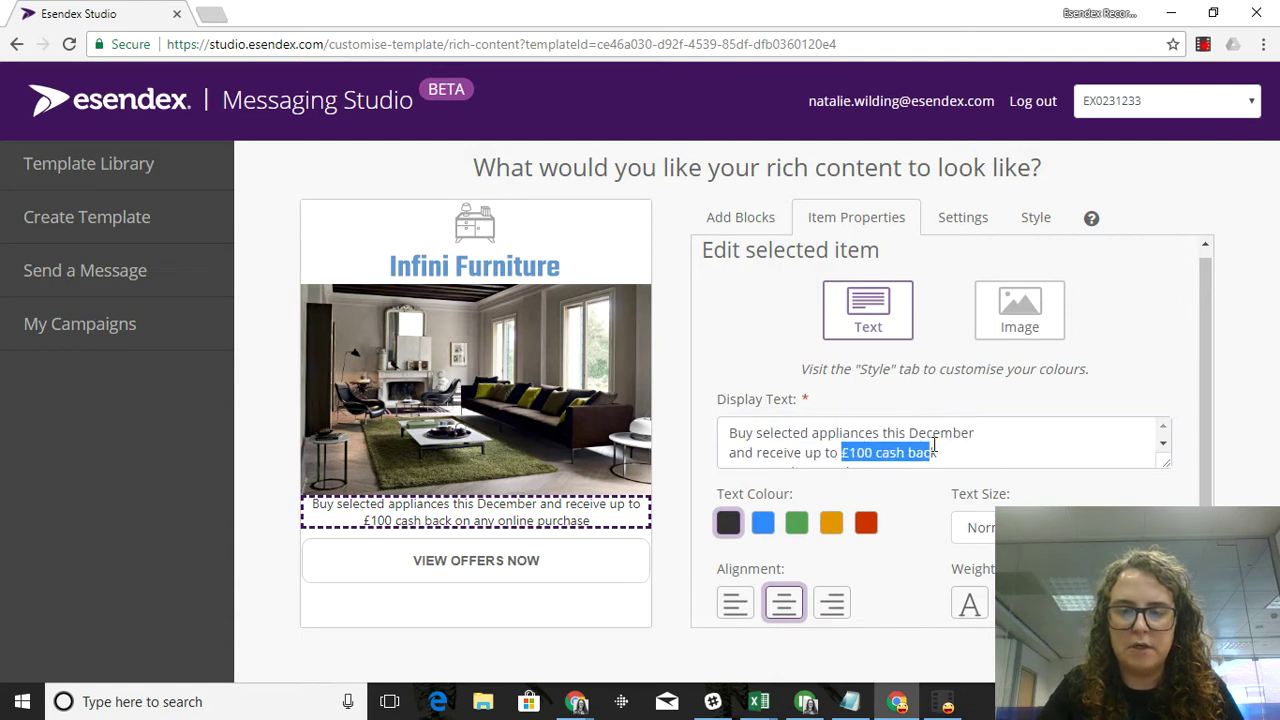
{"action": "left_click", "coordinate": [935, 432]}
{"action": "left_click_drag", "start_coordinate": [811, 433], "coordinate": [977, 435]}
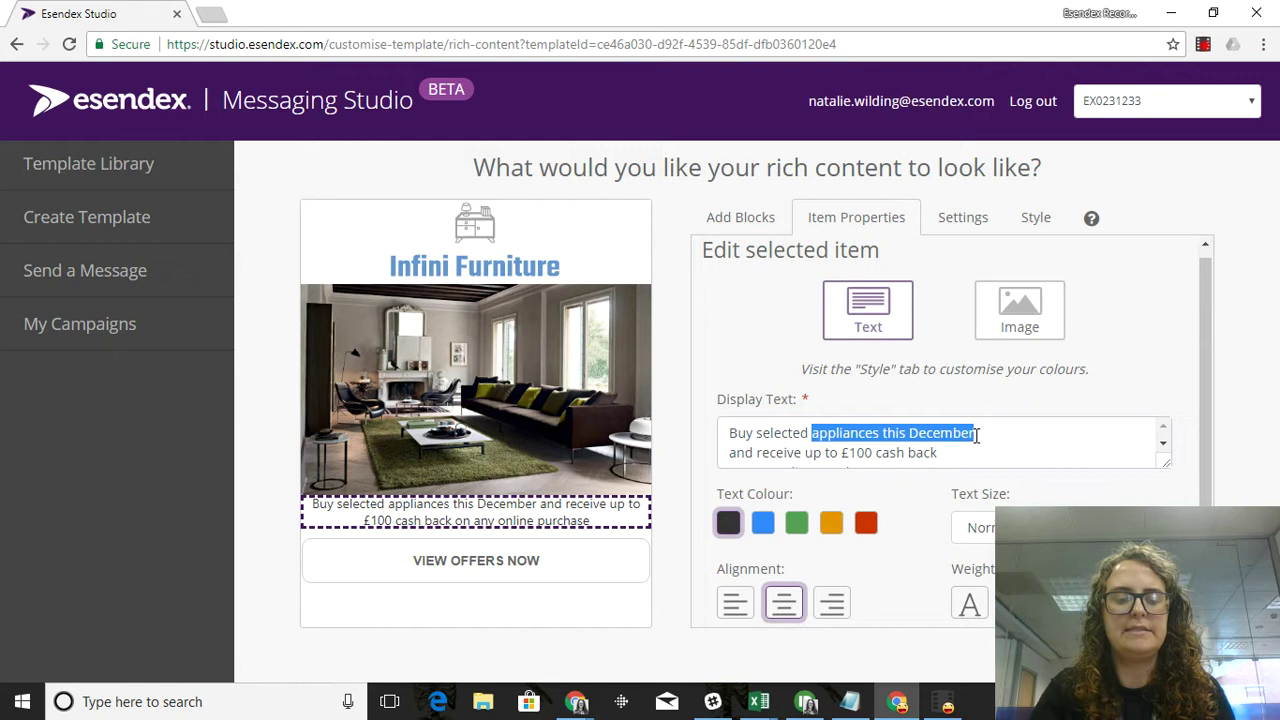
{"action": "type", "text": "furniture sets thi"}
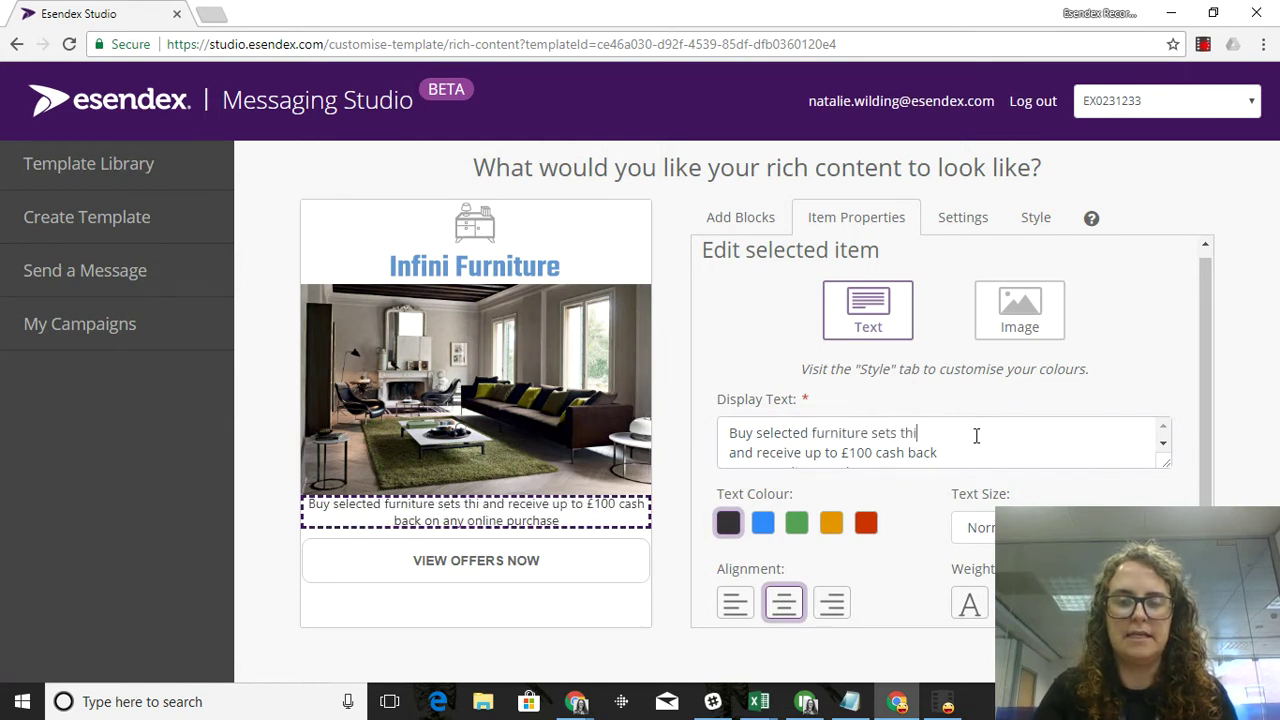
{"action": "type", "text": "s March"}
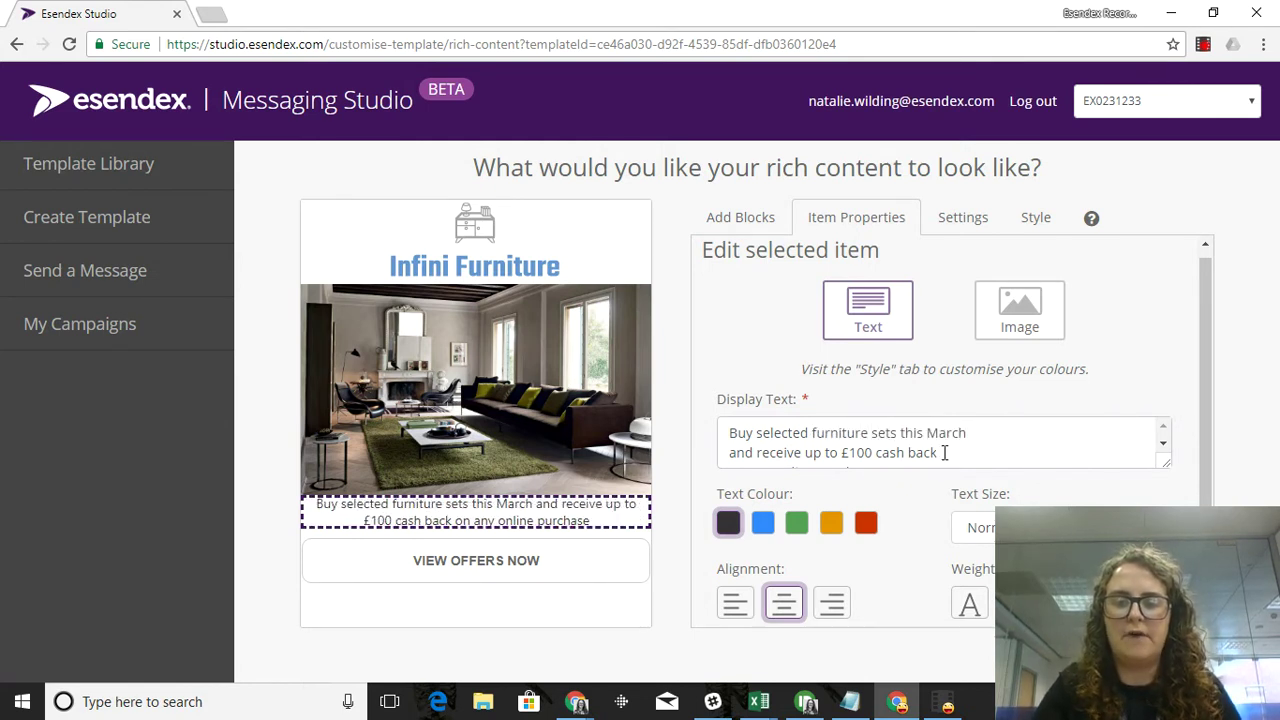
Make the display text read '30-40% off on any in store purchase!' in blue
{"action": "mouse_move", "coordinate": [944, 453]}
{"action": "left_mouse_down"}
{"action": "mouse_move", "coordinate": [870, 458]}
{"action": "mouse_move", "coordinate": [844, 433]}
{"action": "mouse_move", "coordinate": [944, 446]}
{"action": "left_mouse_up"}
{"action": "type", "text": "3"}
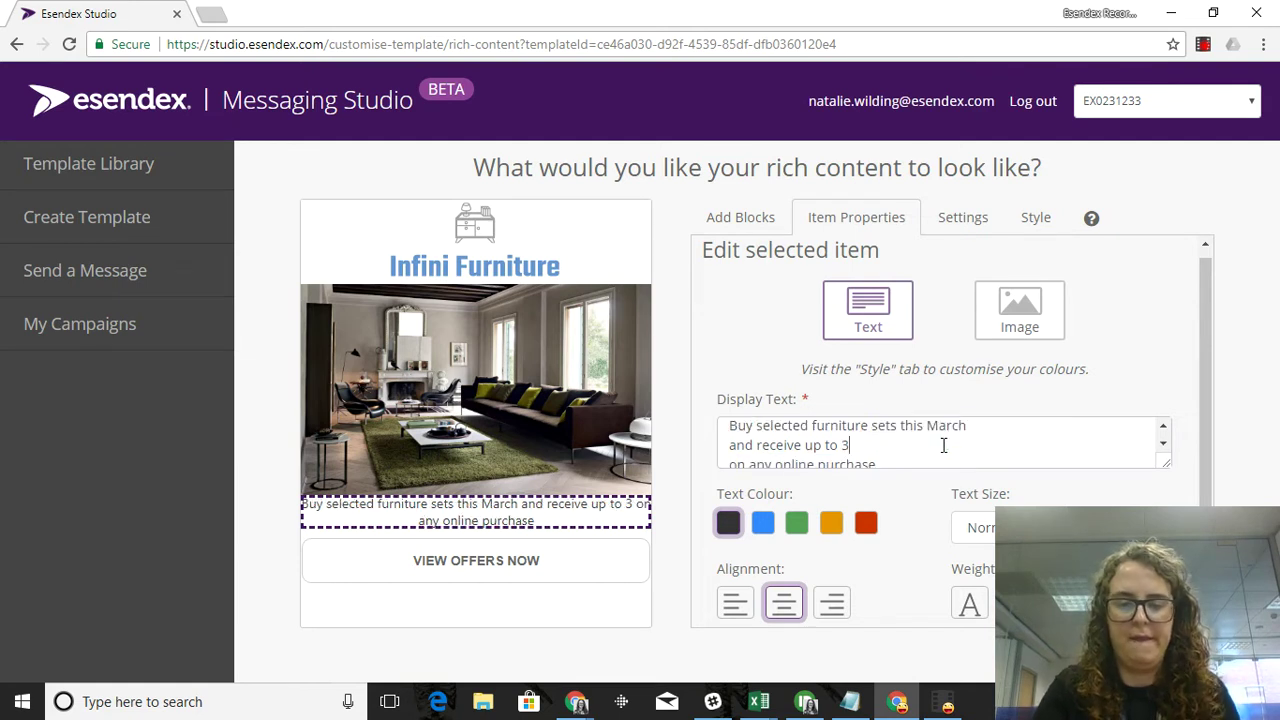
{"action": "type", "text": "0-40"}
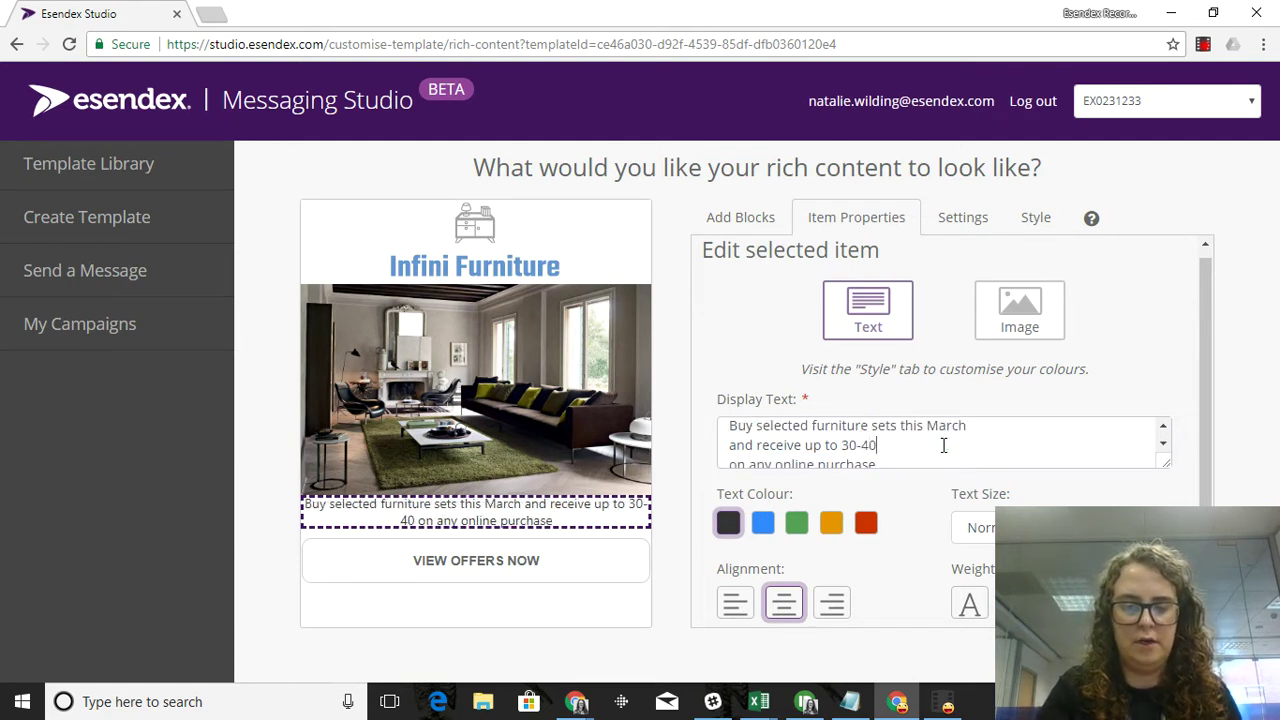
{"action": "type", "text": "% off"}
{"action": "key", "text": "BackSpace"}
{"action": "key", "text": "BackSpace"}
{"action": "key", "text": "BackSpace"}
{"action": "key", "text": "BackSpace"}
{"action": "key", "text": "BackSpace"}
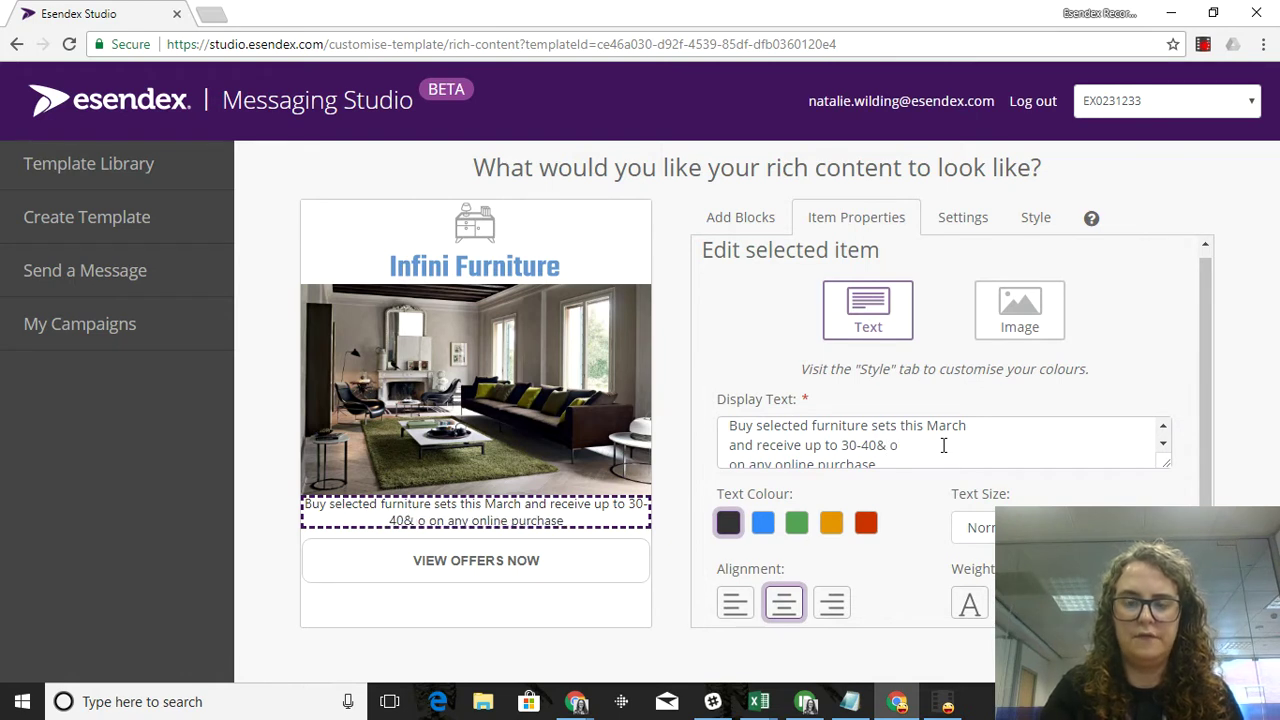
{"action": "type", "text": "% off"}
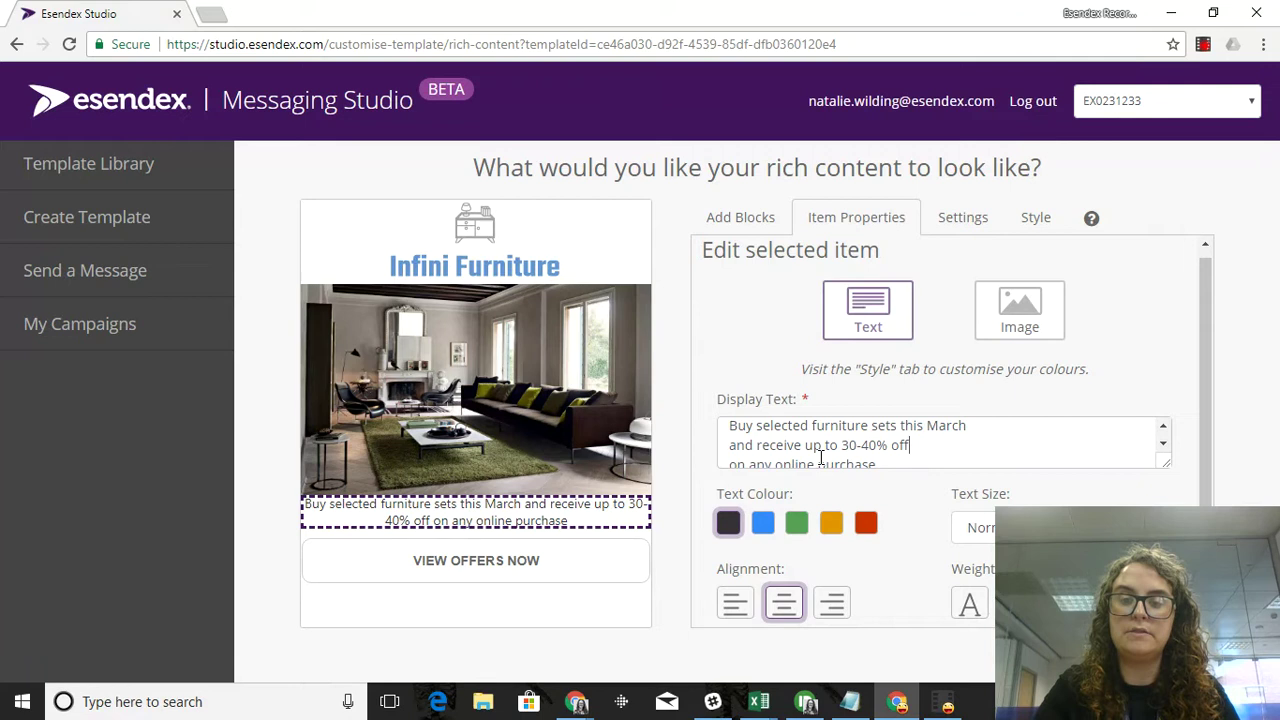
{"action": "left_click_drag", "start_coordinate": [815, 463], "coordinate": [777, 462]}
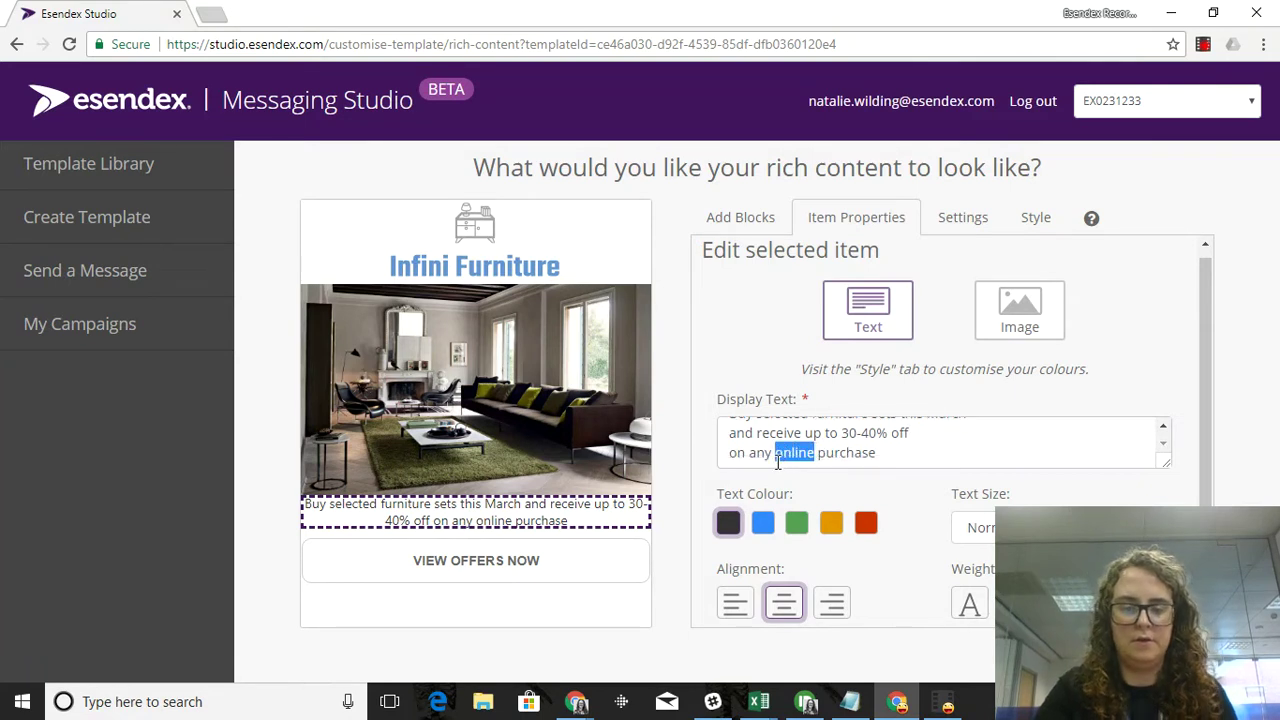
{"action": "type", "text": "in store"}
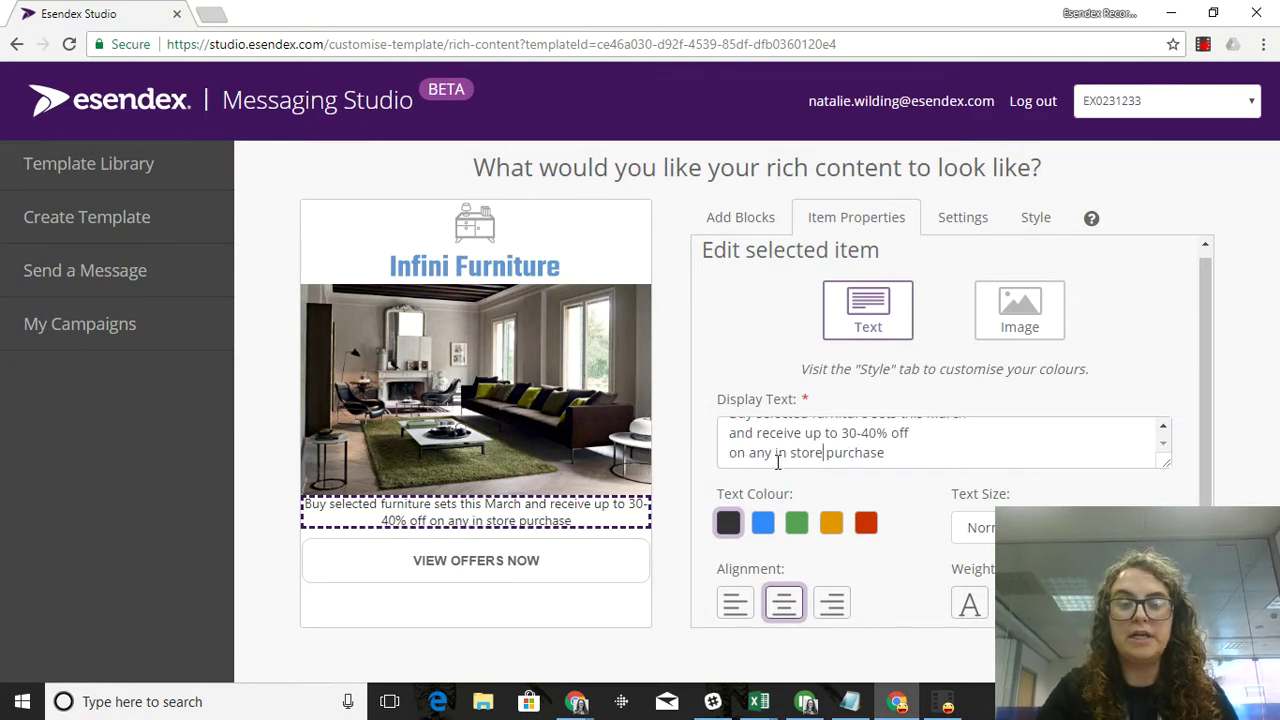
{"action": "left_click", "coordinate": [894, 457]}
{"action": "type", "text": "!"}
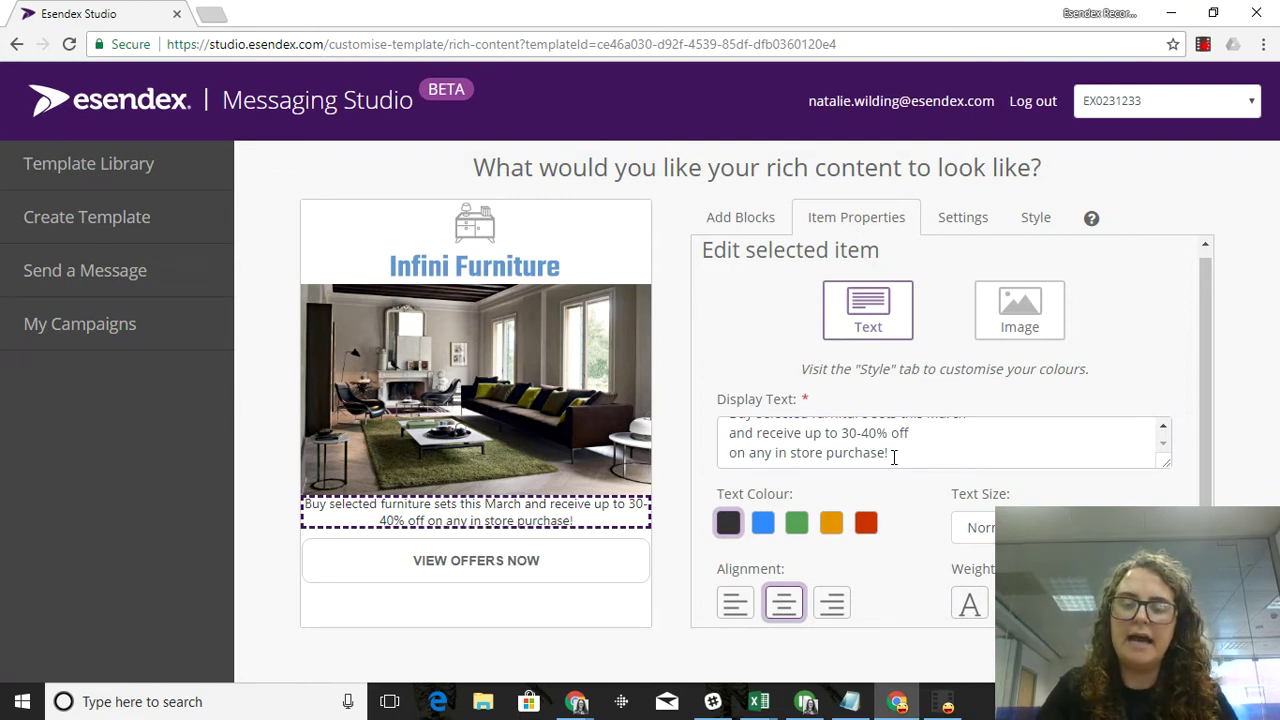
{"action": "left_click", "coordinate": [765, 535]}
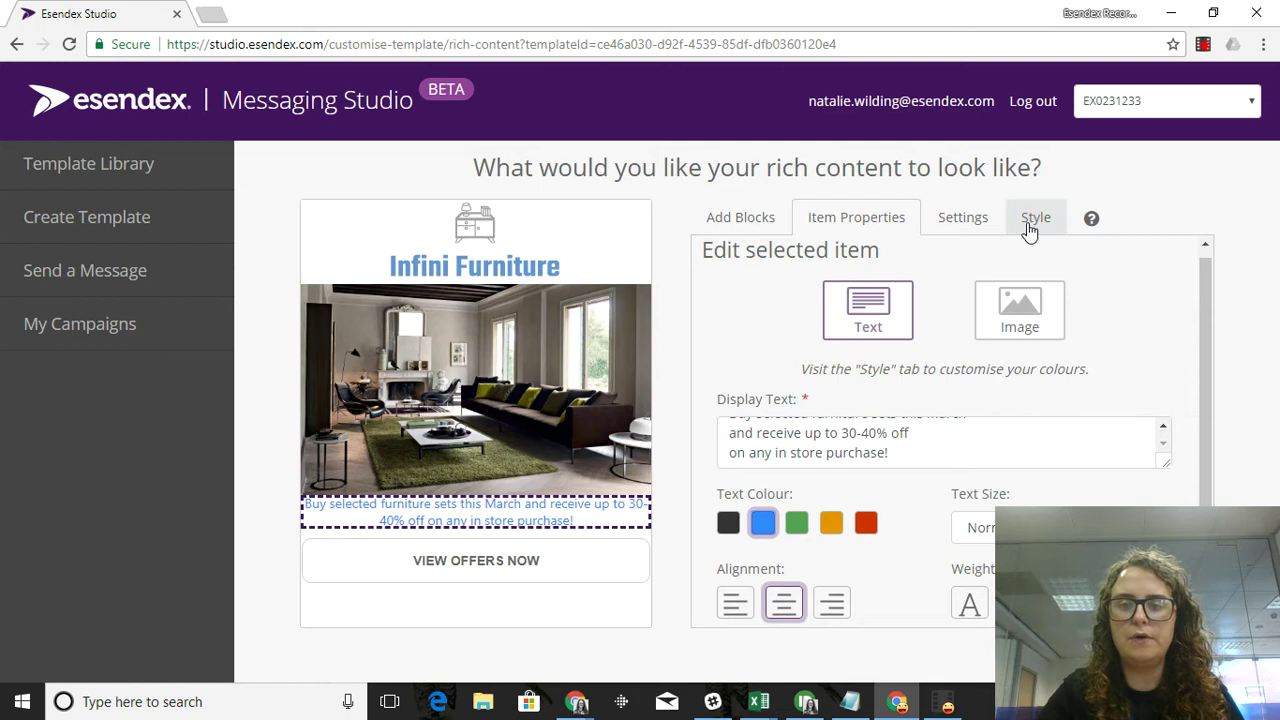
Change the template's Colour 2 from bright blue to dark navy
{"action": "left_click", "coordinate": [1030, 225]}
{"action": "left_click", "coordinate": [980, 400]}
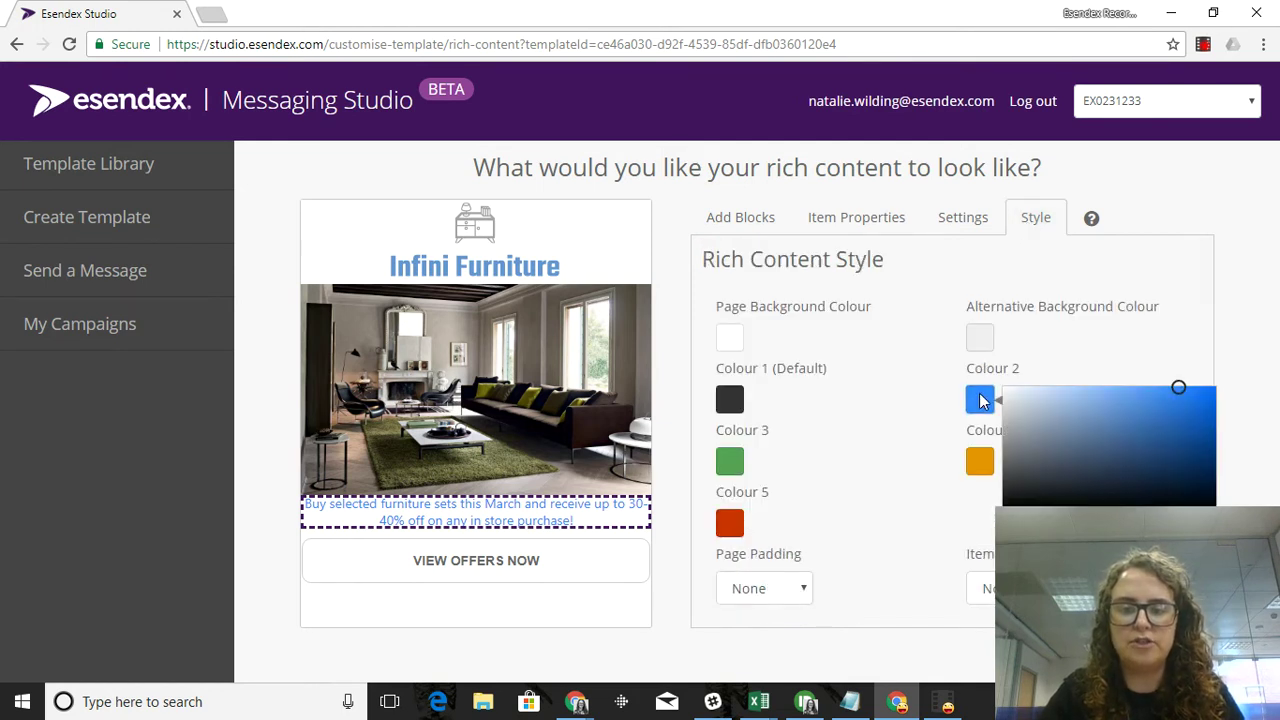
{"action": "left_click_drag", "start_coordinate": [1122, 424], "coordinate": [1004, 496]}
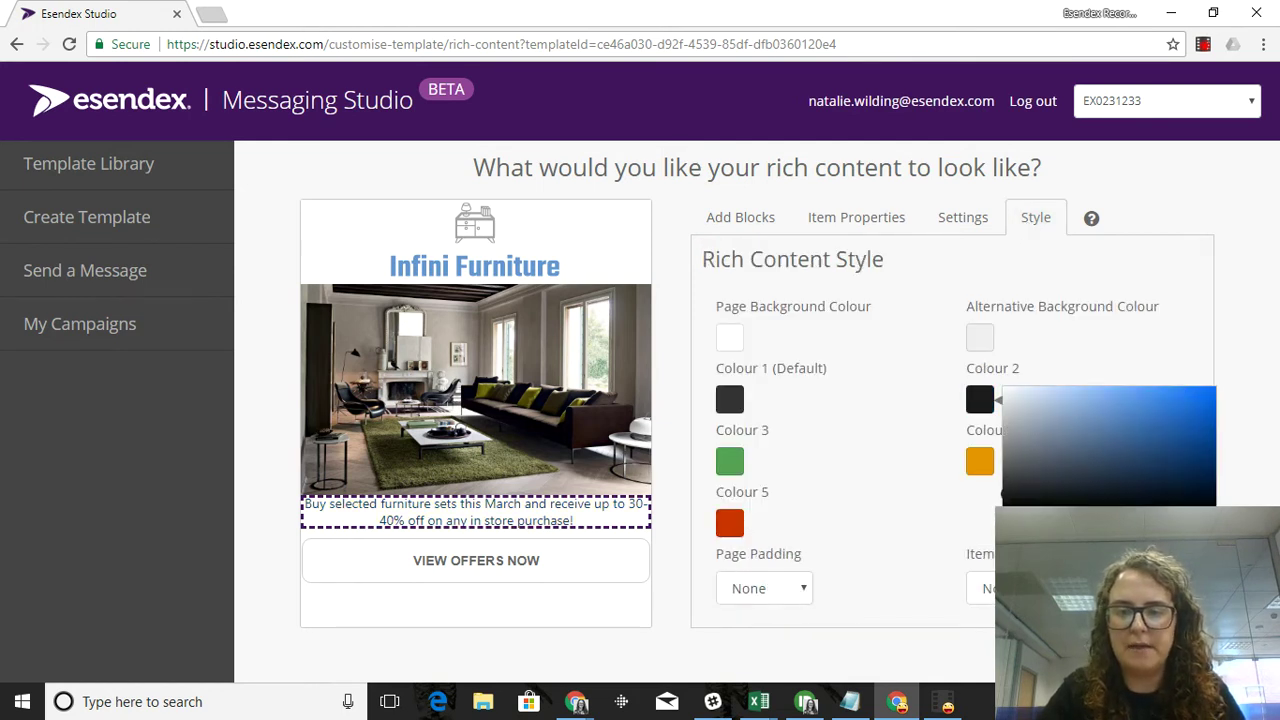
{"action": "mouse_move", "coordinate": [1100, 492]}
{"action": "left_mouse_down"}
{"action": "mouse_move", "coordinate": [1183, 485]}
{"action": "mouse_move", "coordinate": [1175, 448]}
{"action": "mouse_move", "coordinate": [1161, 447]}
{"action": "left_mouse_up"}
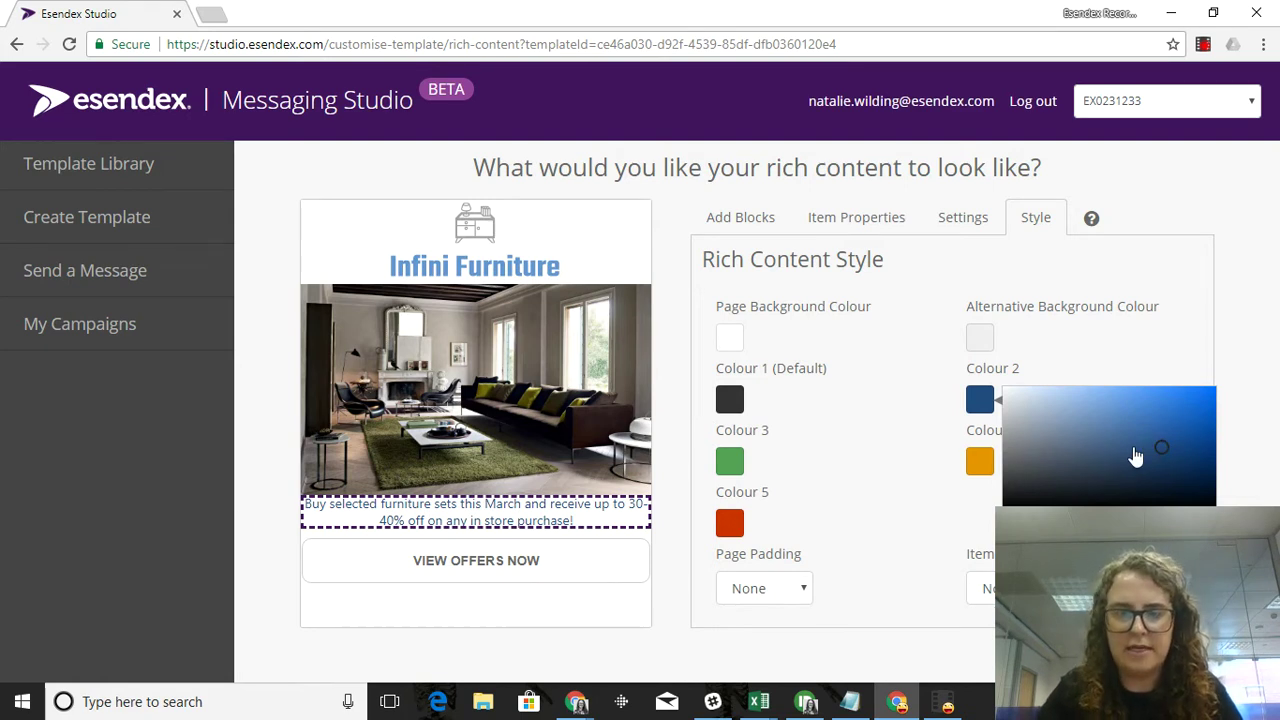
{"action": "left_click", "coordinate": [862, 542]}
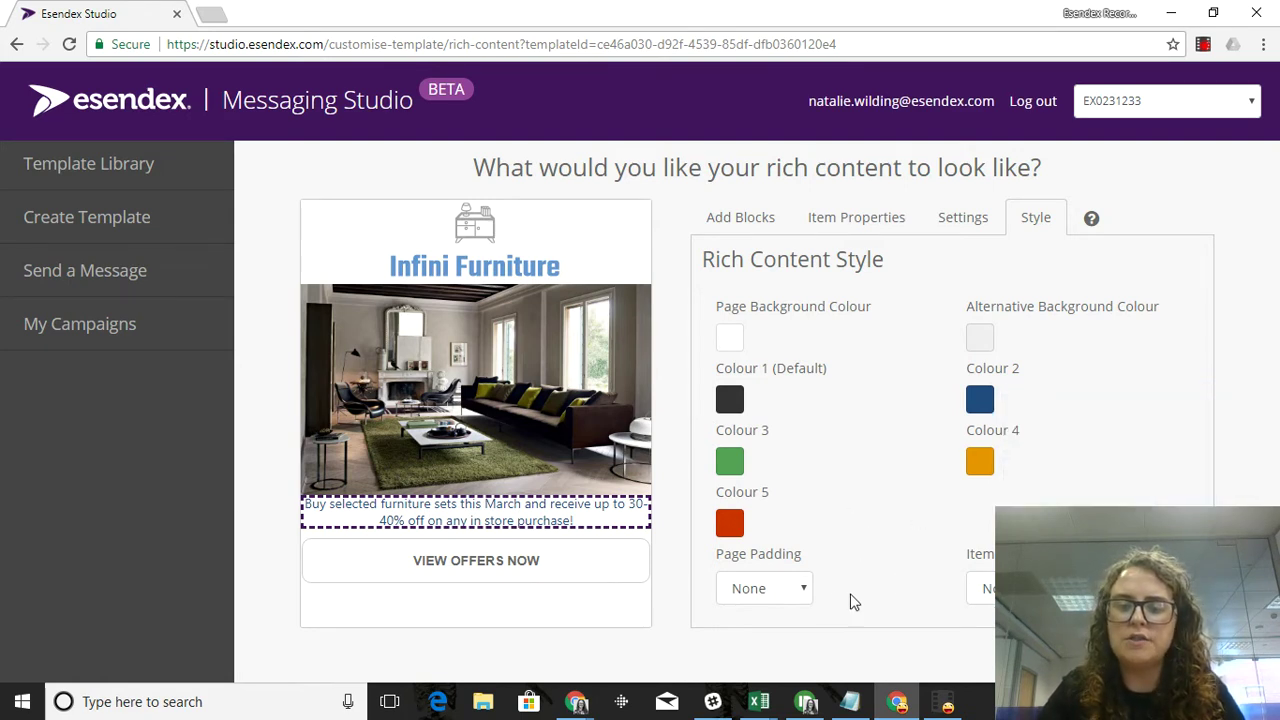
Set Page Padding to Large and Item Padding to Medium
{"action": "left_click", "coordinate": [767, 595]}
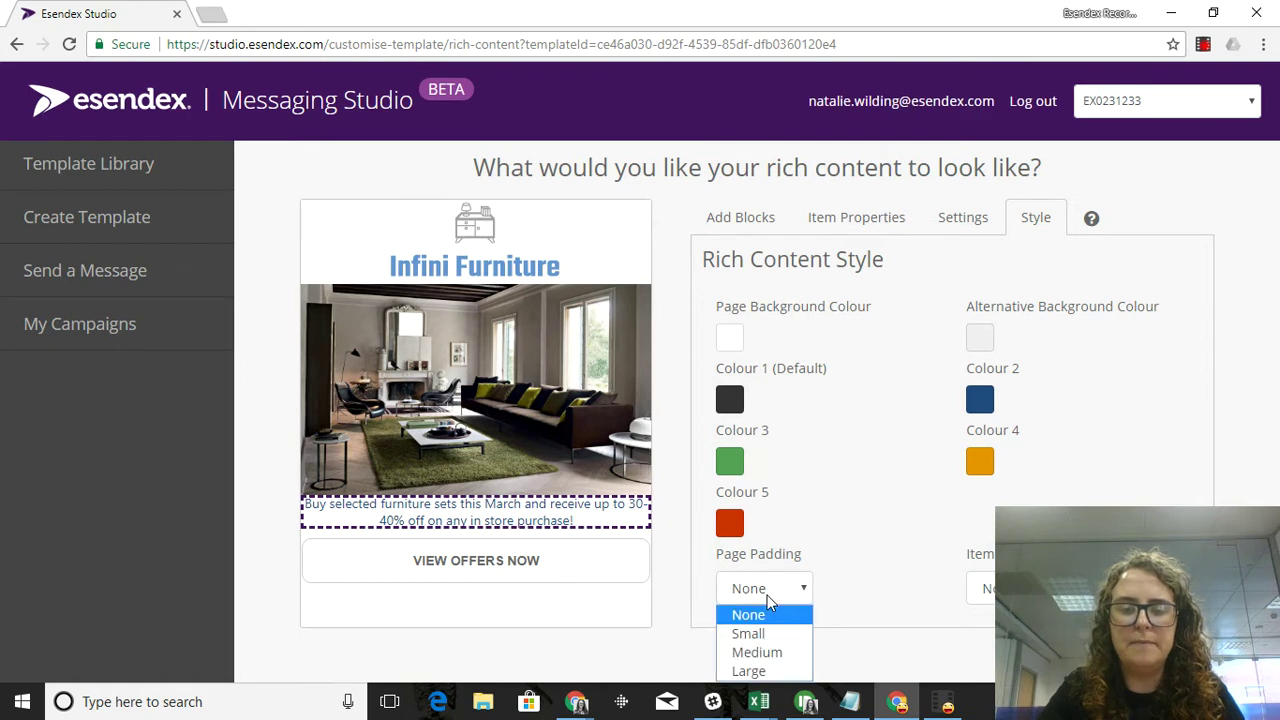
{"action": "left_click", "coordinate": [766, 671]}
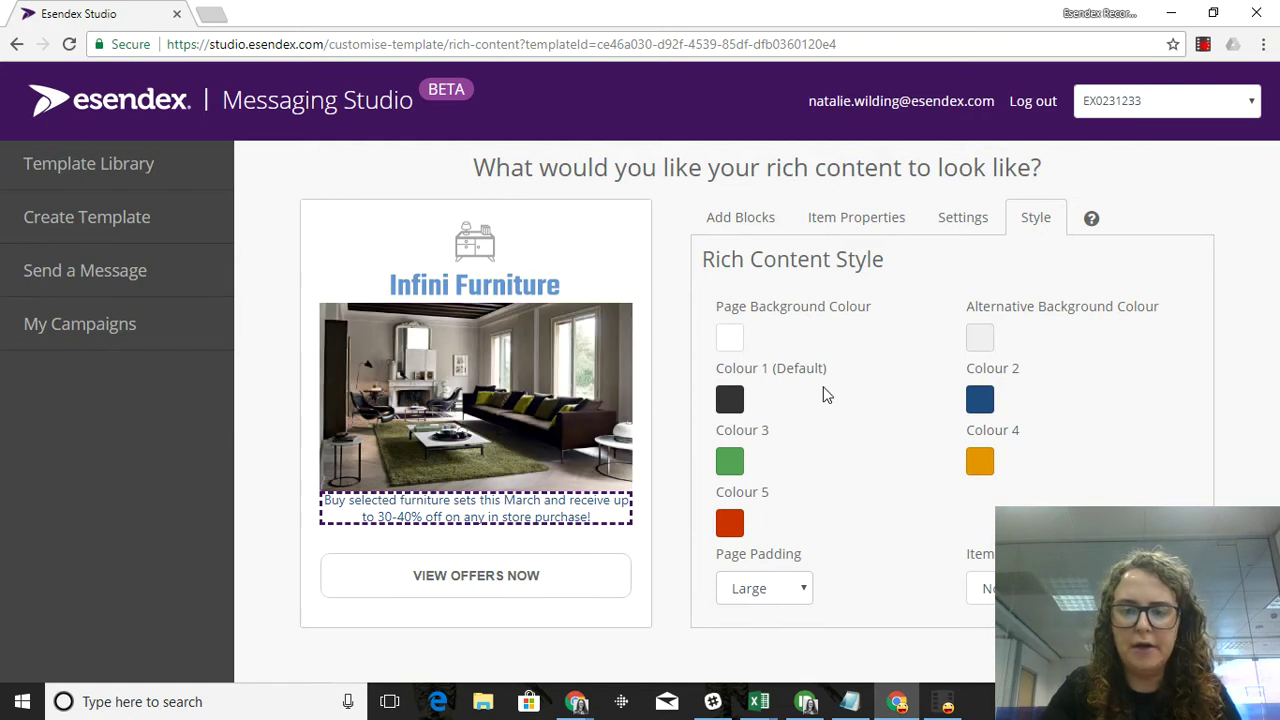
{"action": "left_click", "coordinate": [980, 588]}
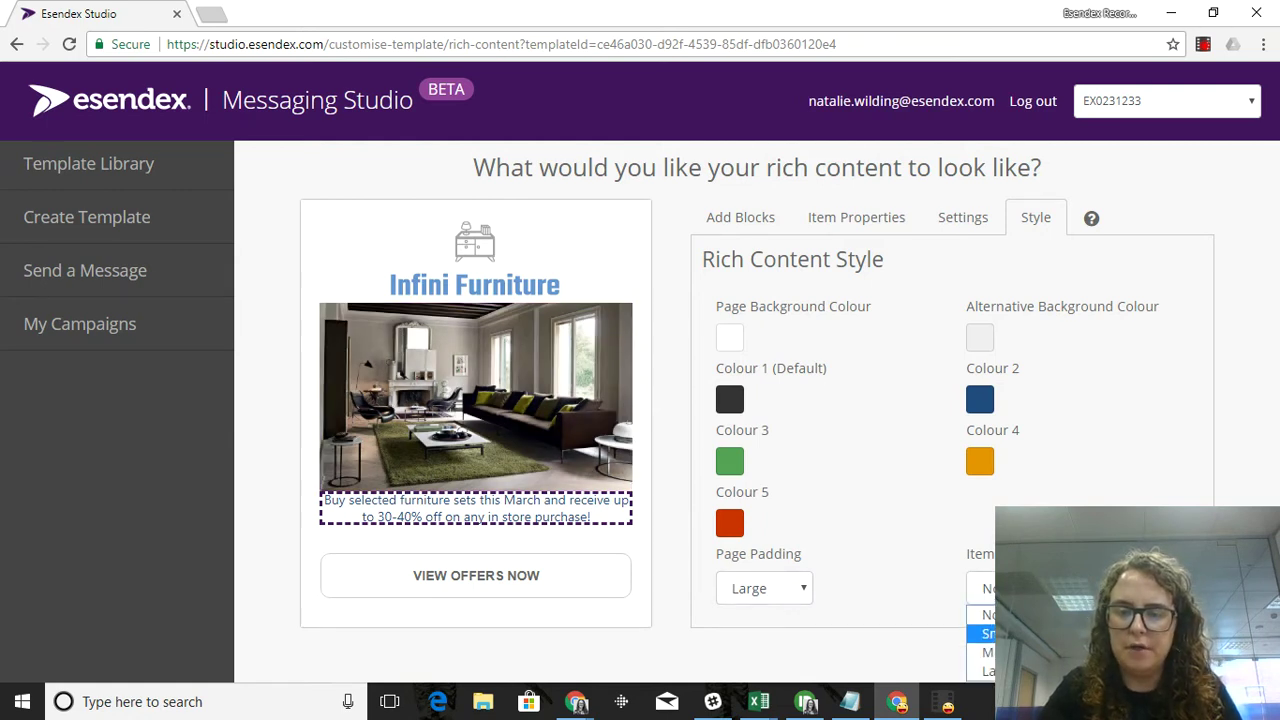
{"action": "left_click", "coordinate": [980, 651]}
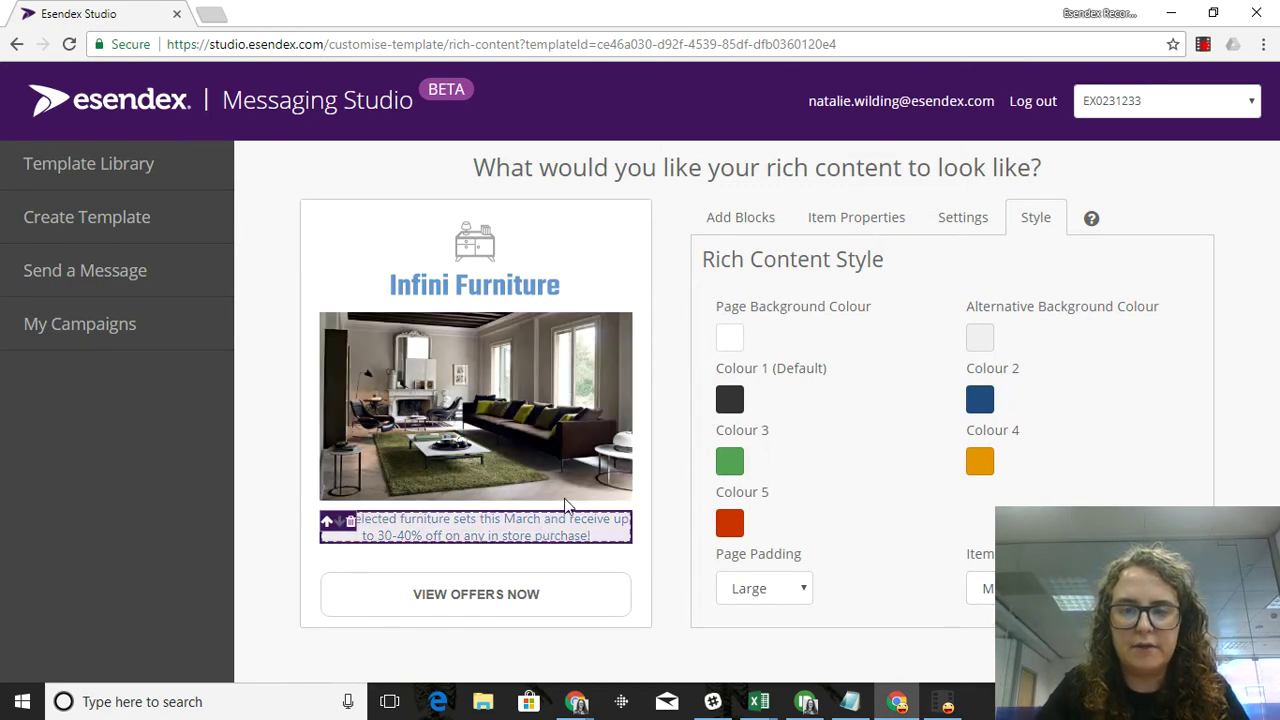
Set the offer text's Text Size to Large in Item Properties
{"action": "left_click", "coordinate": [857, 220]}
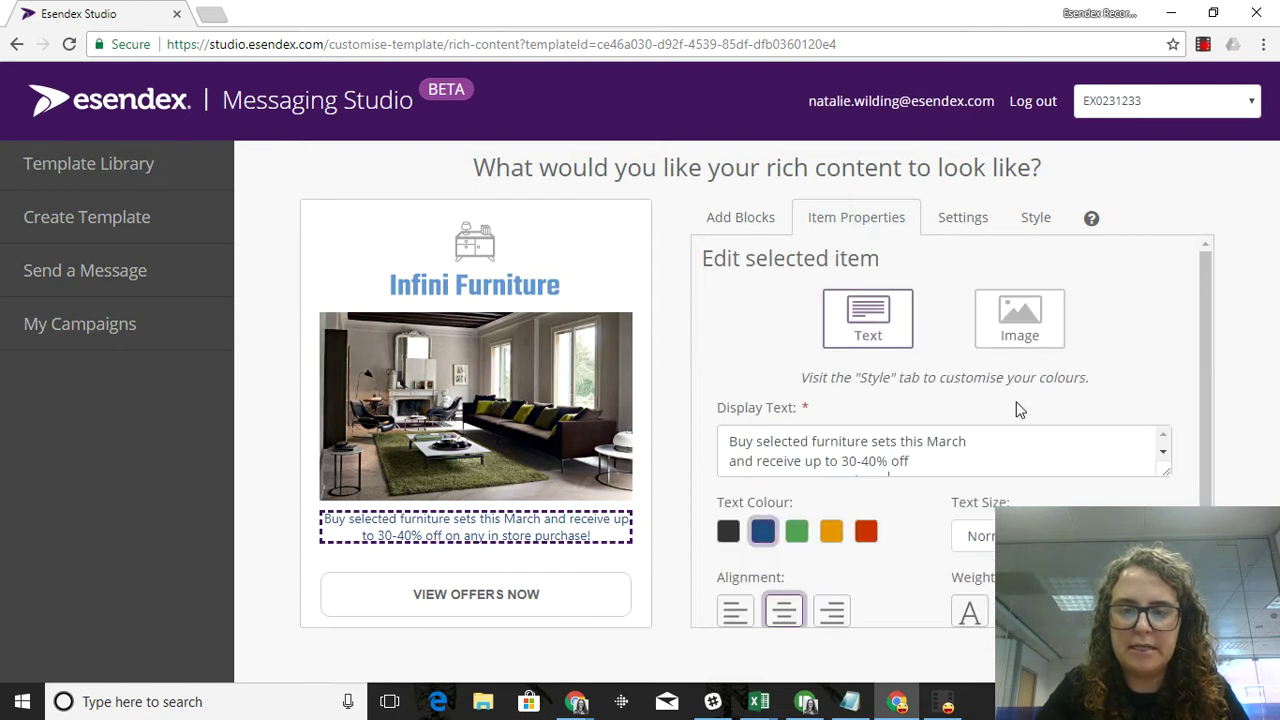
{"action": "scroll", "coordinate": [1020, 410], "scroll_direction": "down", "scroll_amount": 1}
{"action": "left_click", "coordinate": [1008, 505]}
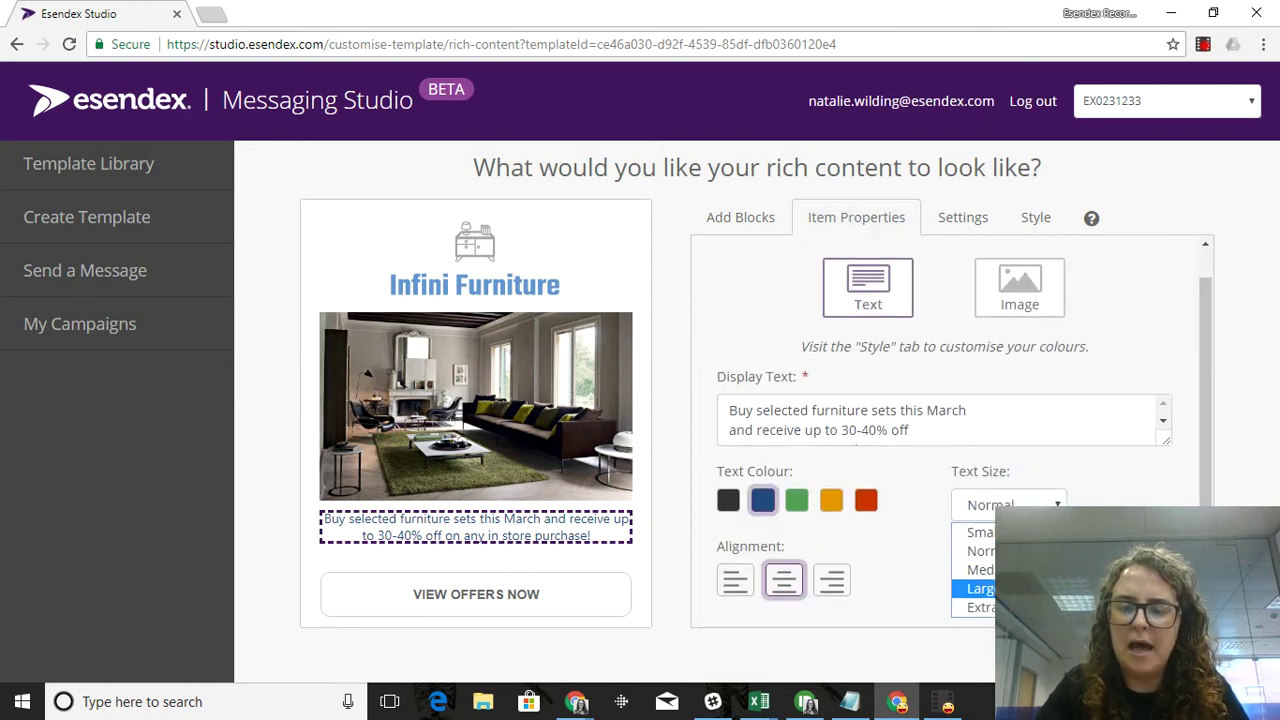
{"action": "left_click", "coordinate": [980, 589]}
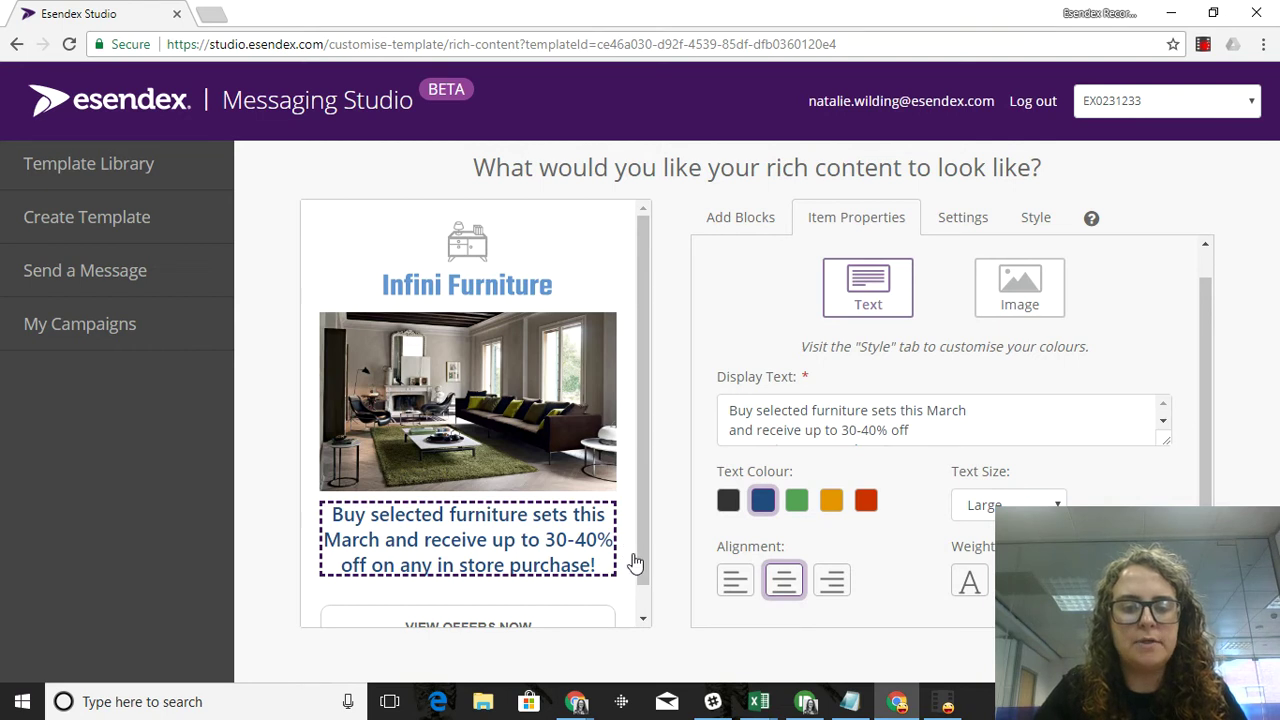
{"action": "scroll", "coordinate": [642, 579], "scroll_direction": "down", "scroll_amount": 1}
{"action": "scroll", "coordinate": [641, 580], "scroll_direction": "down", "scroll_amount": 1}
{"action": "left_click", "coordinate": [525, 600]}
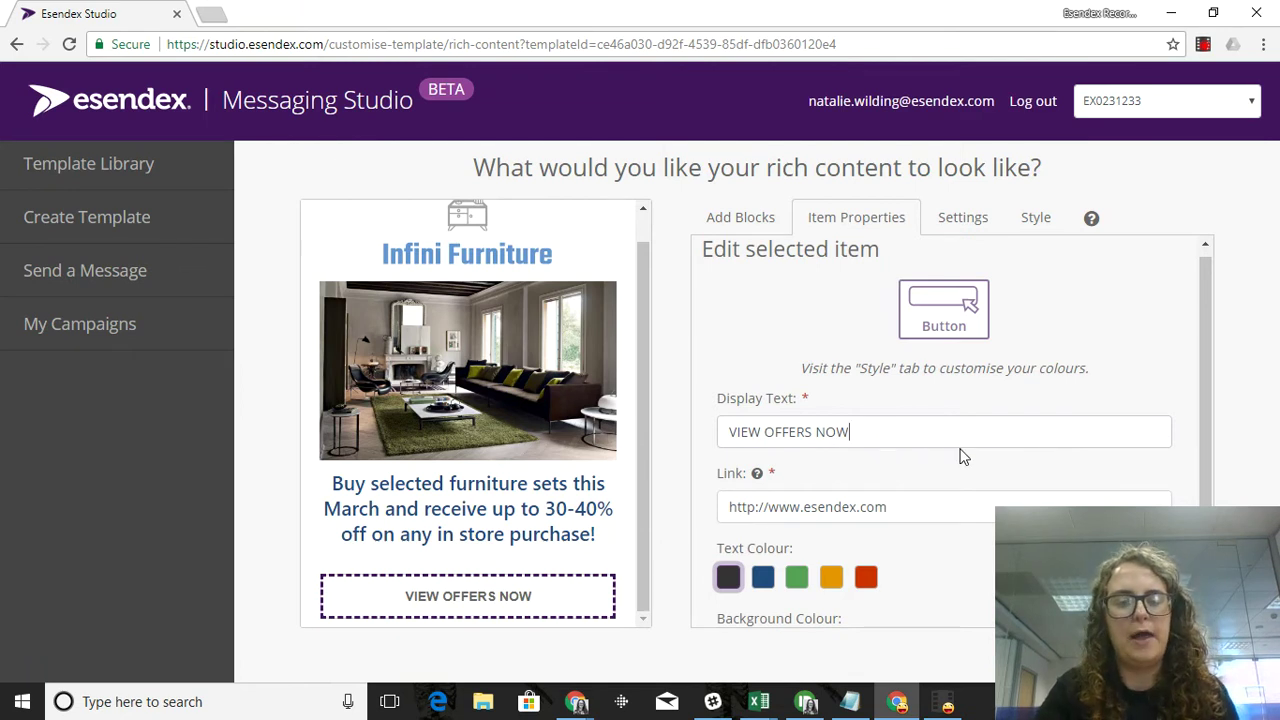
Extend the button label to 'VIEW OFFERS NOW ON OUR WEBSITE'
{"action": "type", "text": "on ou"}
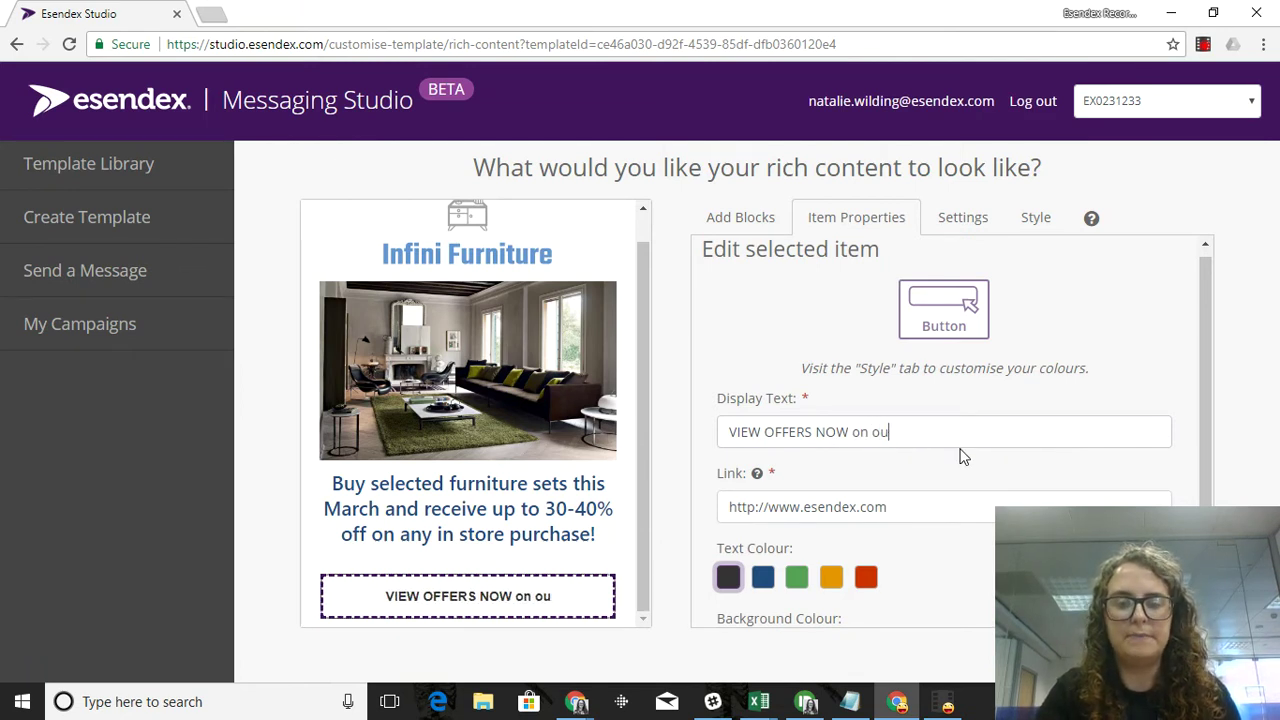
{"action": "key", "text": "BackSpace"}
{"action": "key", "text": "BackSpace"}
{"action": "key", "text": "BackSpace"}
{"action": "key", "text": "BackSpace"}
{"action": "key", "text": "BackSpace"}
{"action": "type", "text": "ON OUR"}
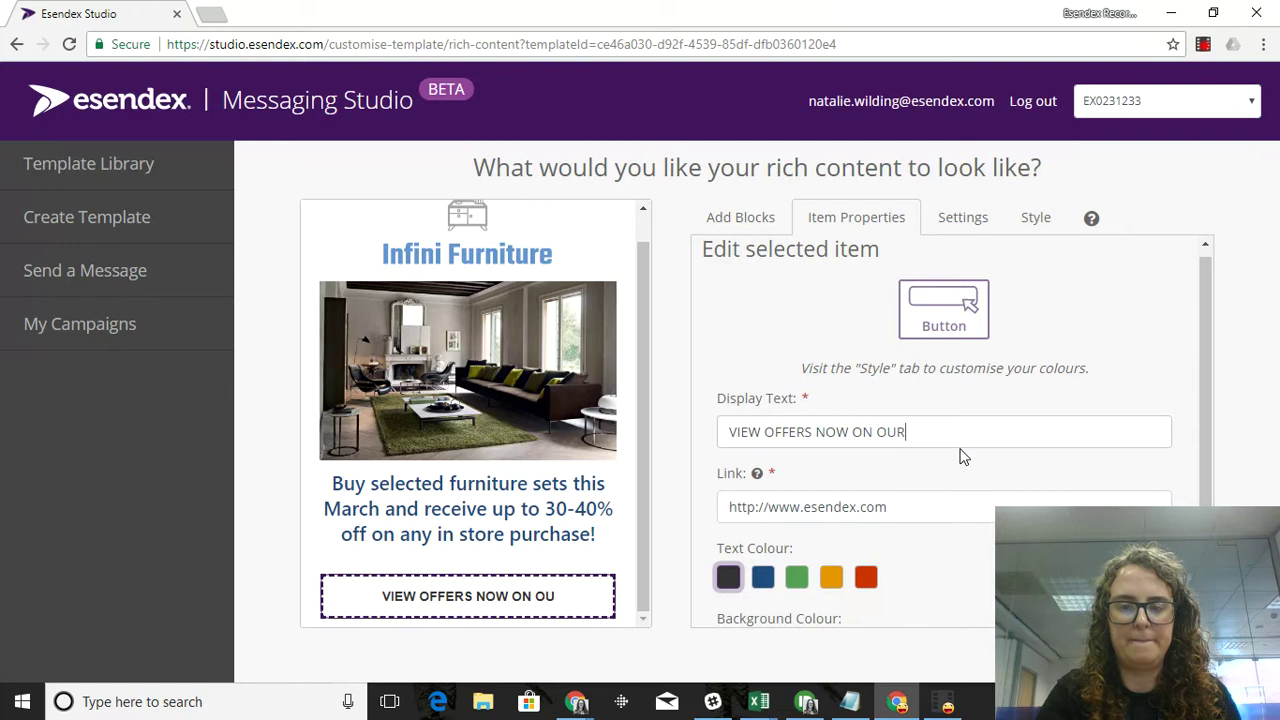
{"action": "type", "text": " WEBSITE"}
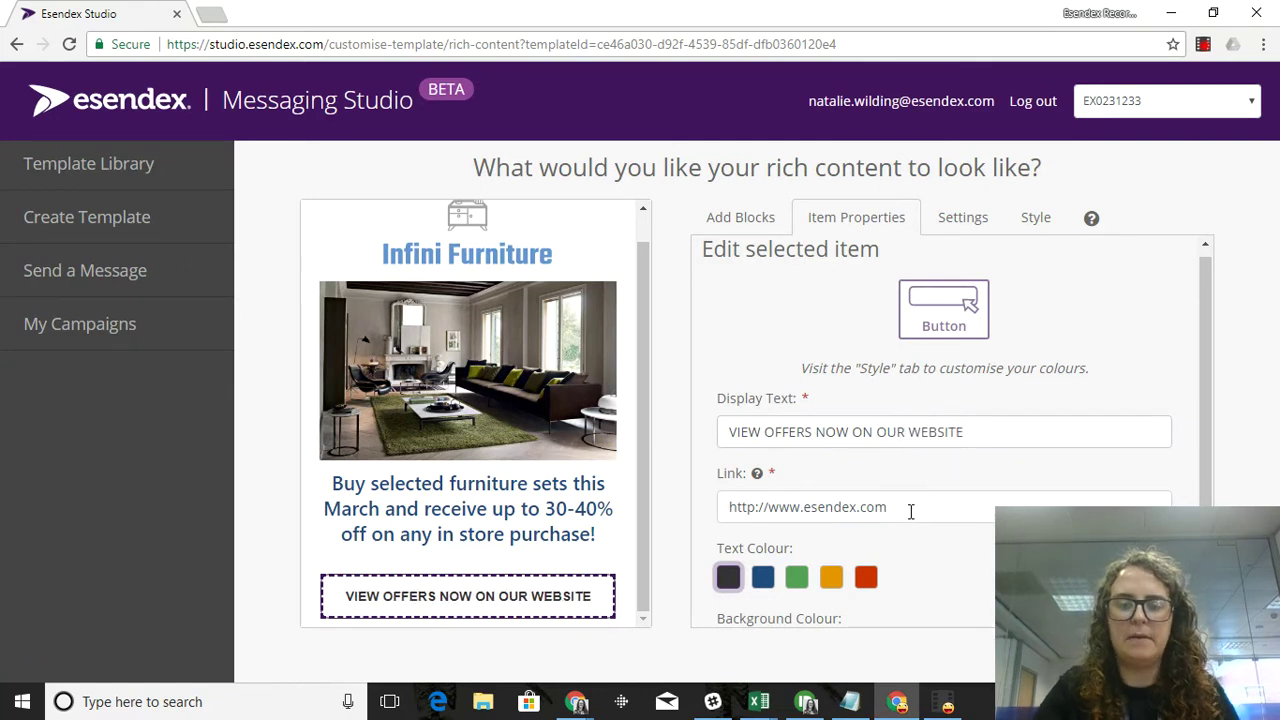
{"action": "left_click_drag", "start_coordinate": [903, 510], "coordinate": [802, 506]}
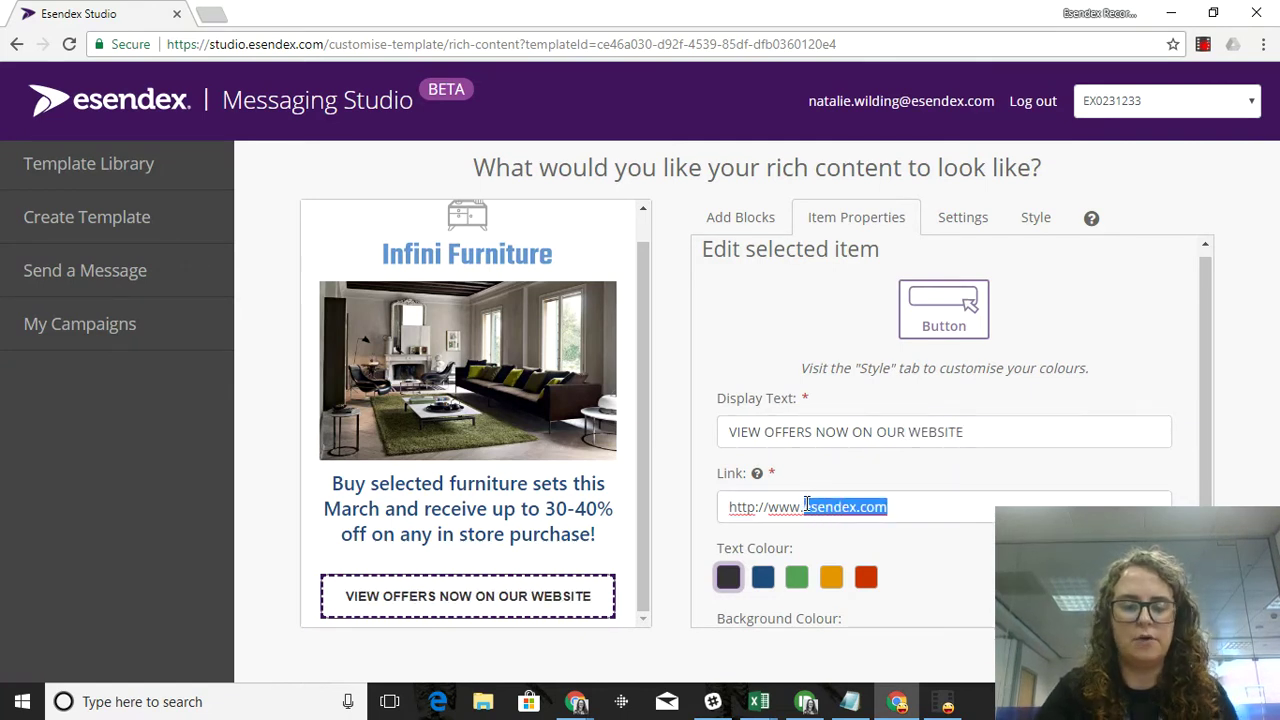
{"action": "type", "text": "infinis"}
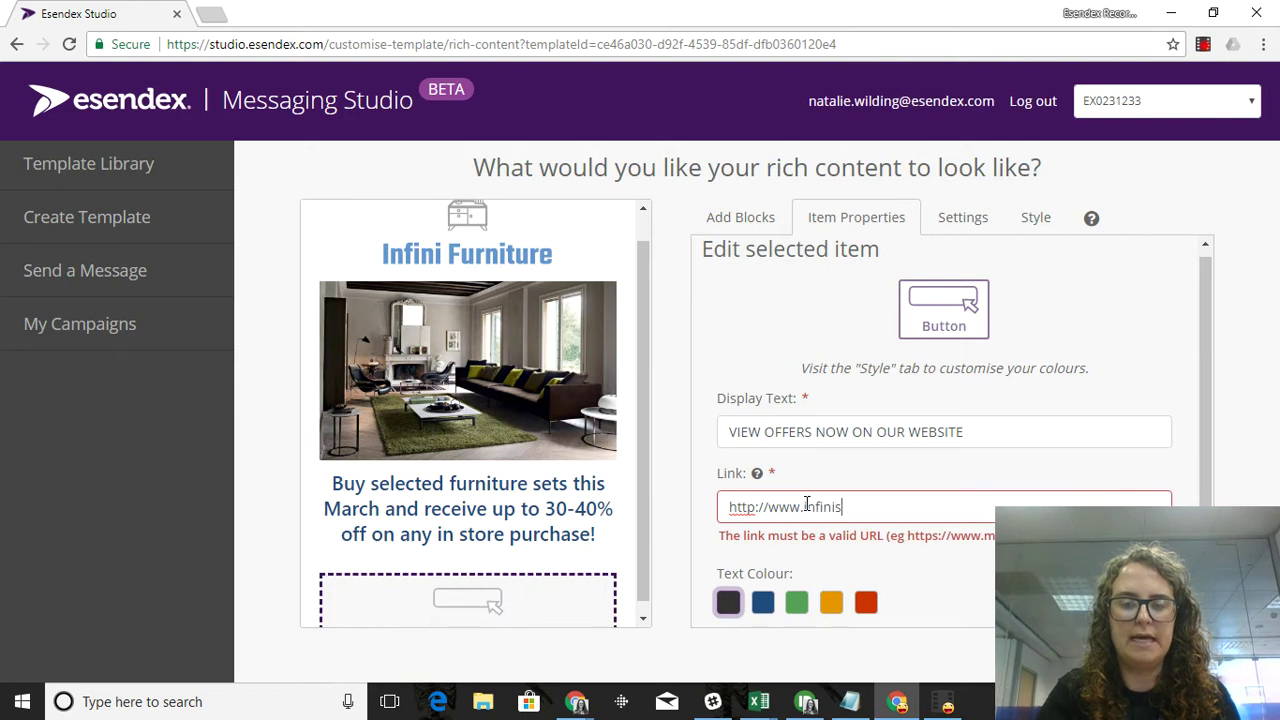
{"action": "key", "text": "BackSpace"}
{"action": "type", "text": "f"}
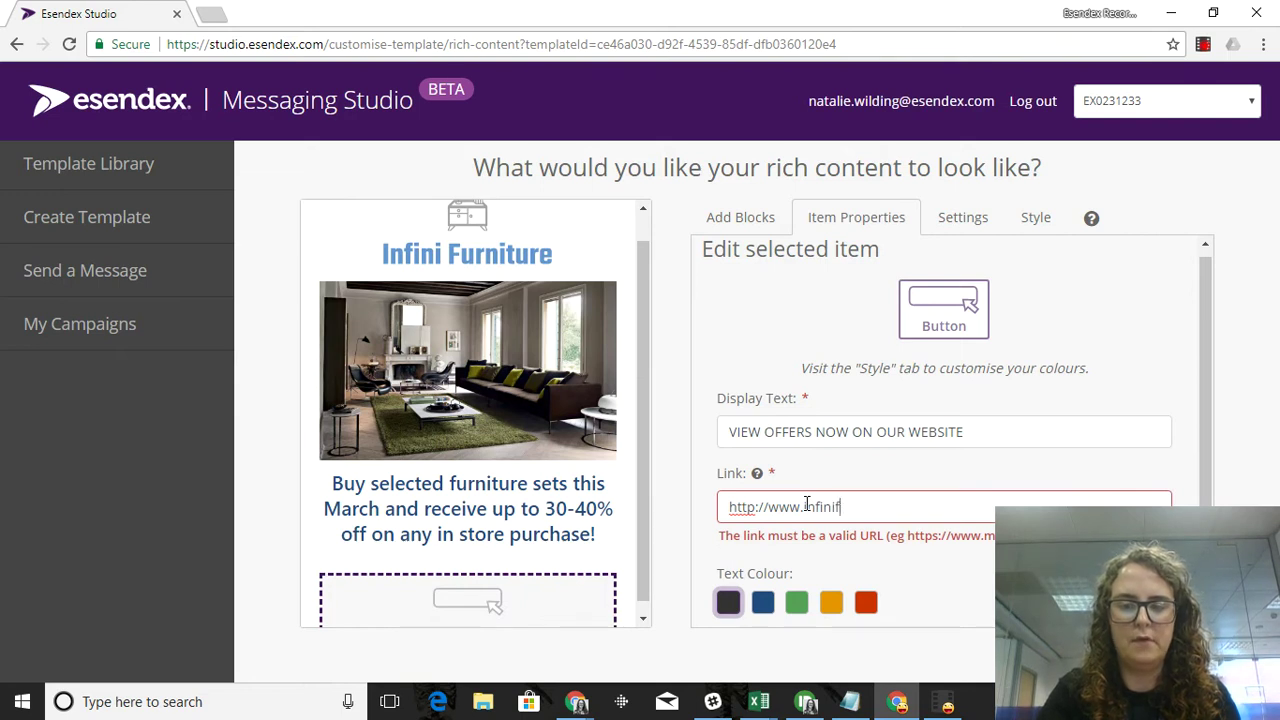
{"action": "type", "text": "urniture.com"}
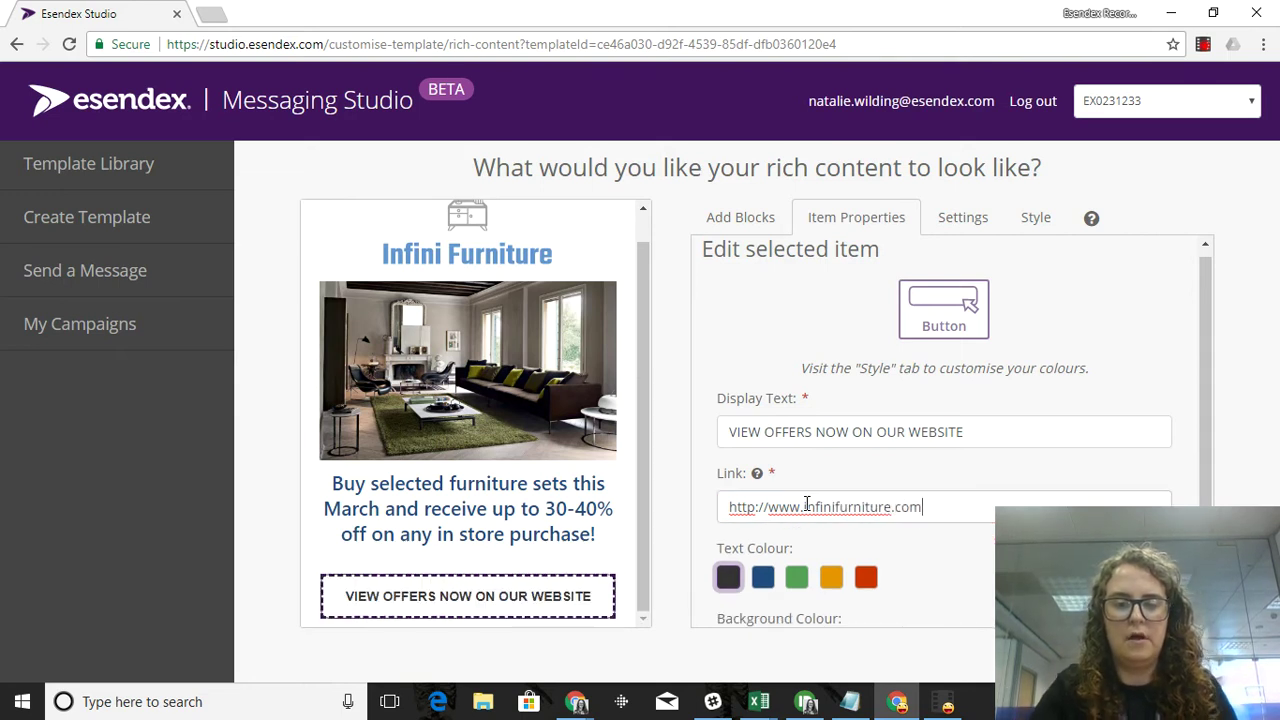
Style the offers button with dark navy text, a light grey background and a white border
{"action": "left_click", "coordinate": [762, 578]}
{"action": "scroll", "coordinate": [850, 540], "scroll_direction": "down", "scroll_amount": 3}
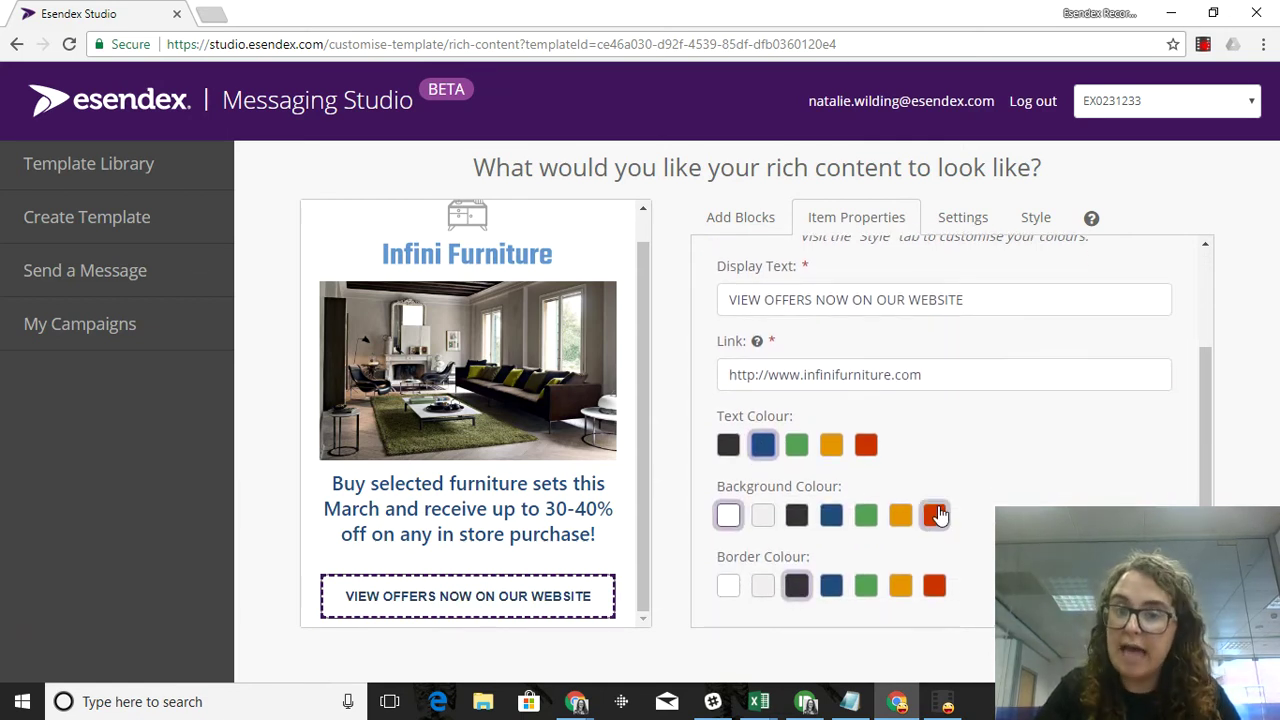
{"action": "left_click", "coordinate": [763, 516]}
{"action": "left_click", "coordinate": [934, 587]}
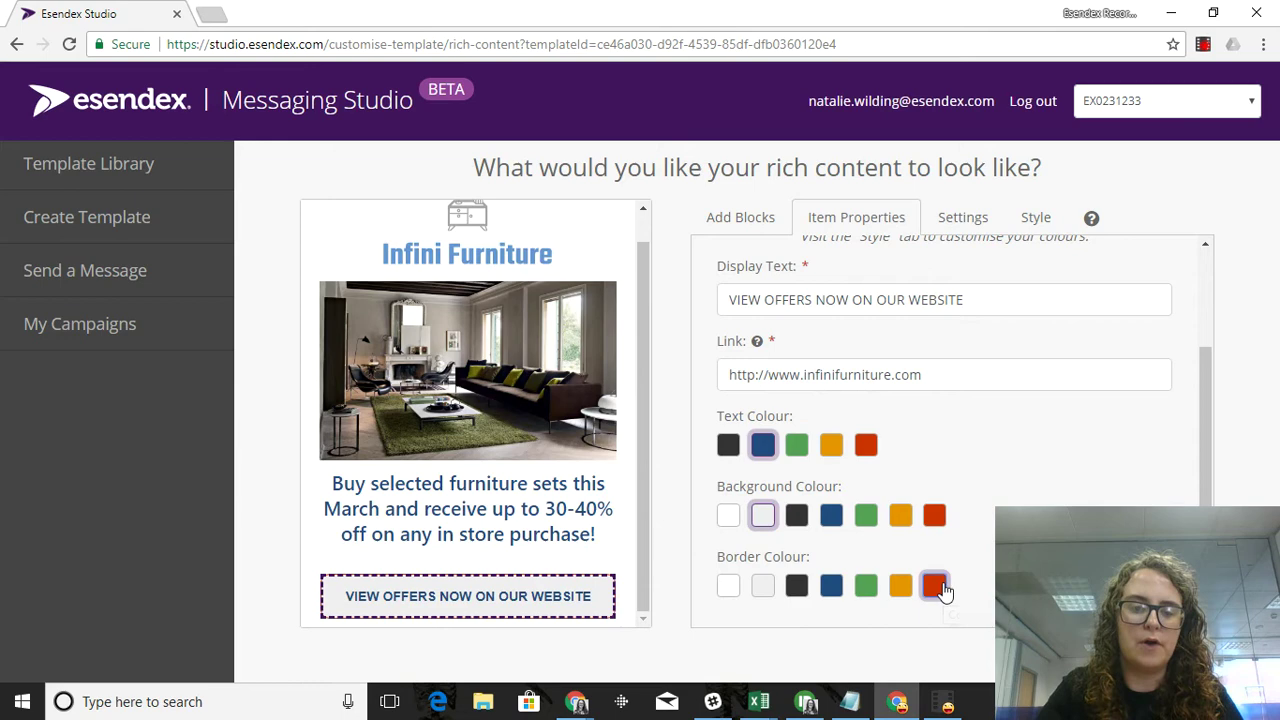
{"action": "left_click", "coordinate": [425, 490]}
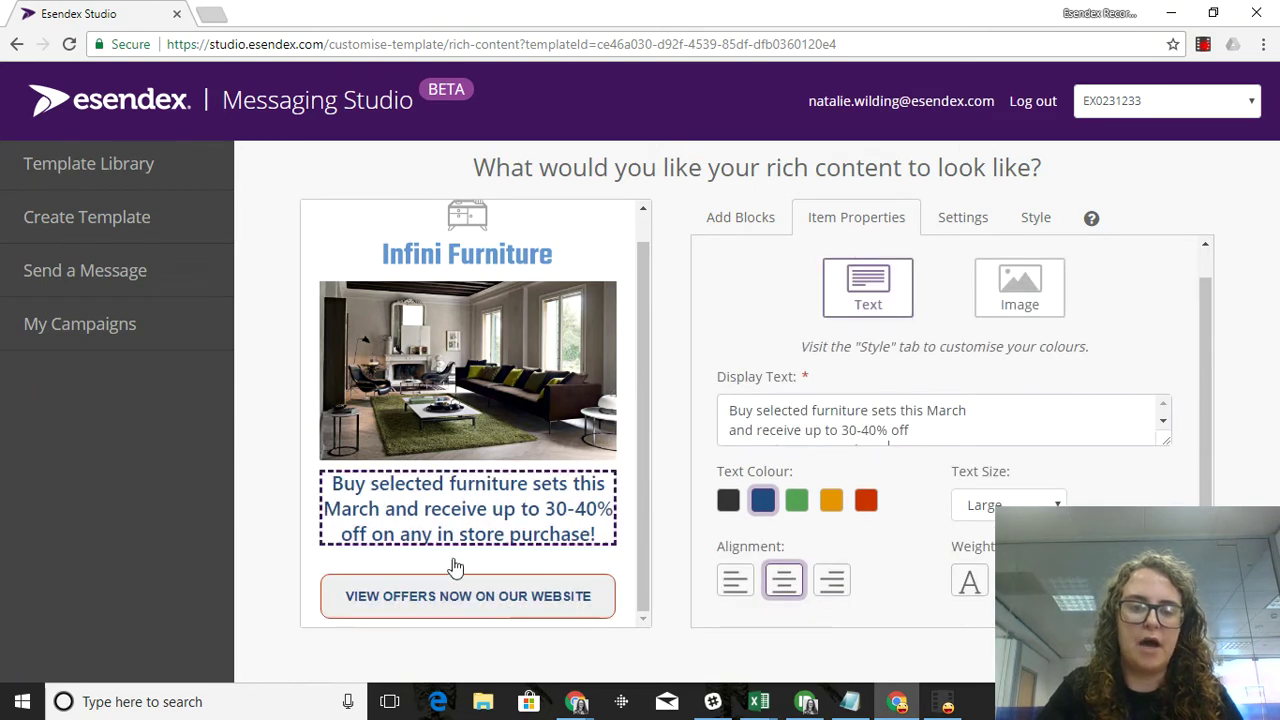
{"action": "left_click", "coordinate": [480, 597]}
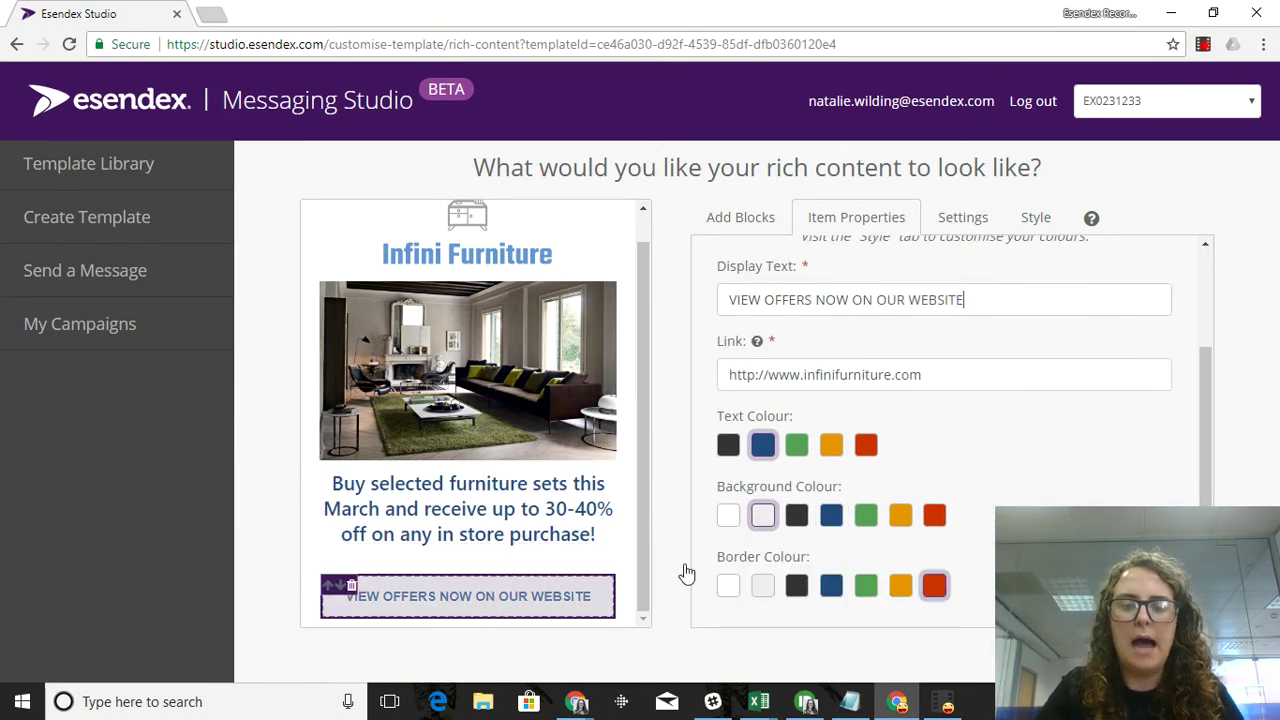
{"action": "left_click", "coordinate": [728, 587]}
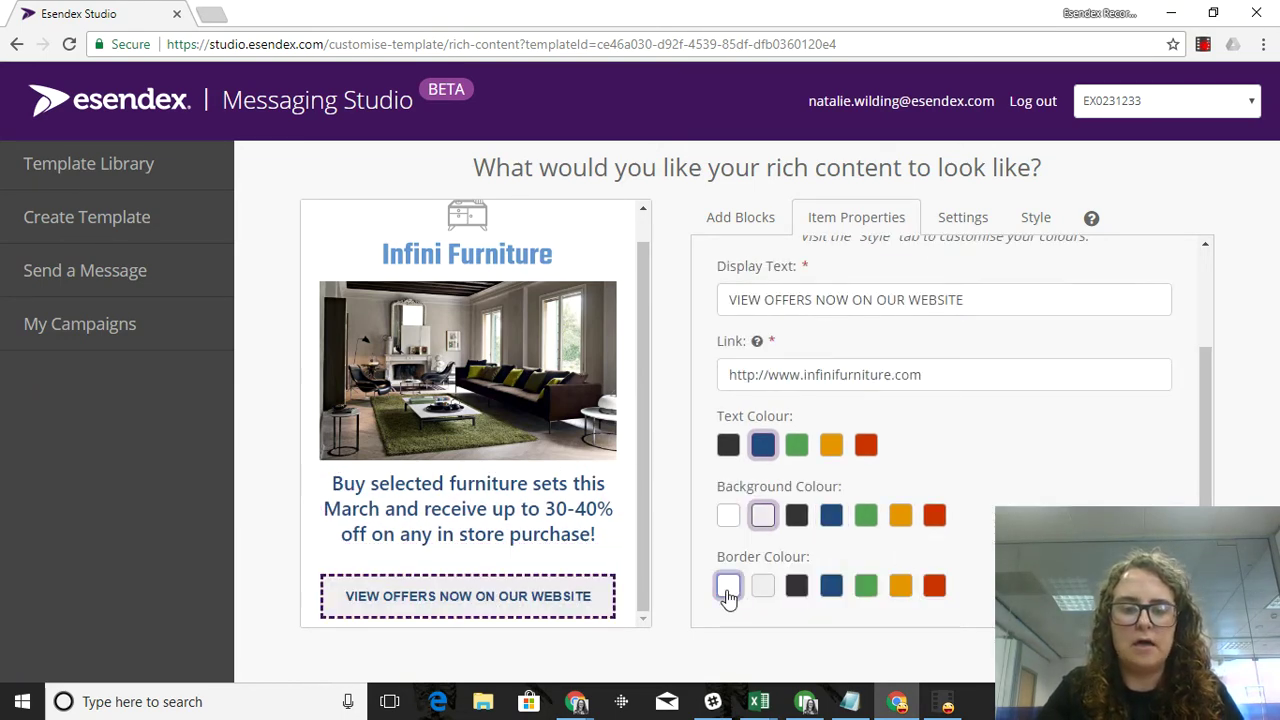
Select the offer text block beneath the living-room photo
{"action": "left_click", "coordinate": [489, 499]}
{"action": "left_click", "coordinate": [525, 596]}
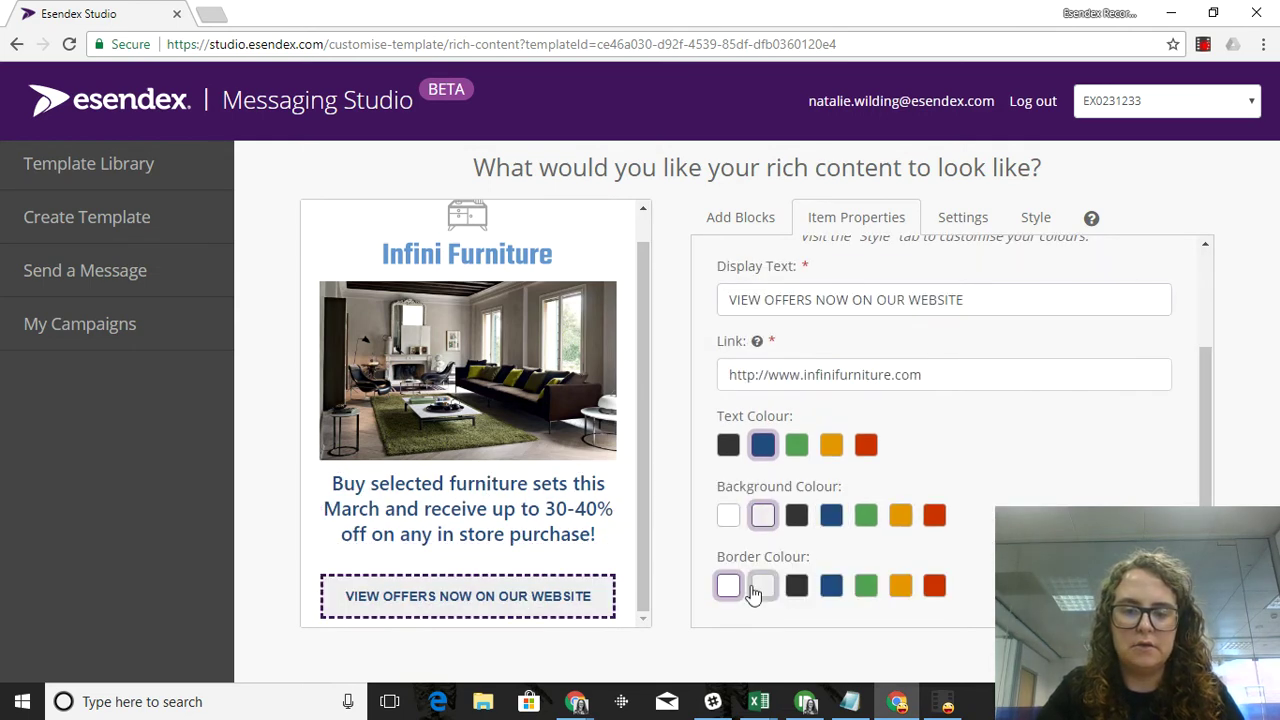
{"action": "left_click", "coordinate": [431, 508]}
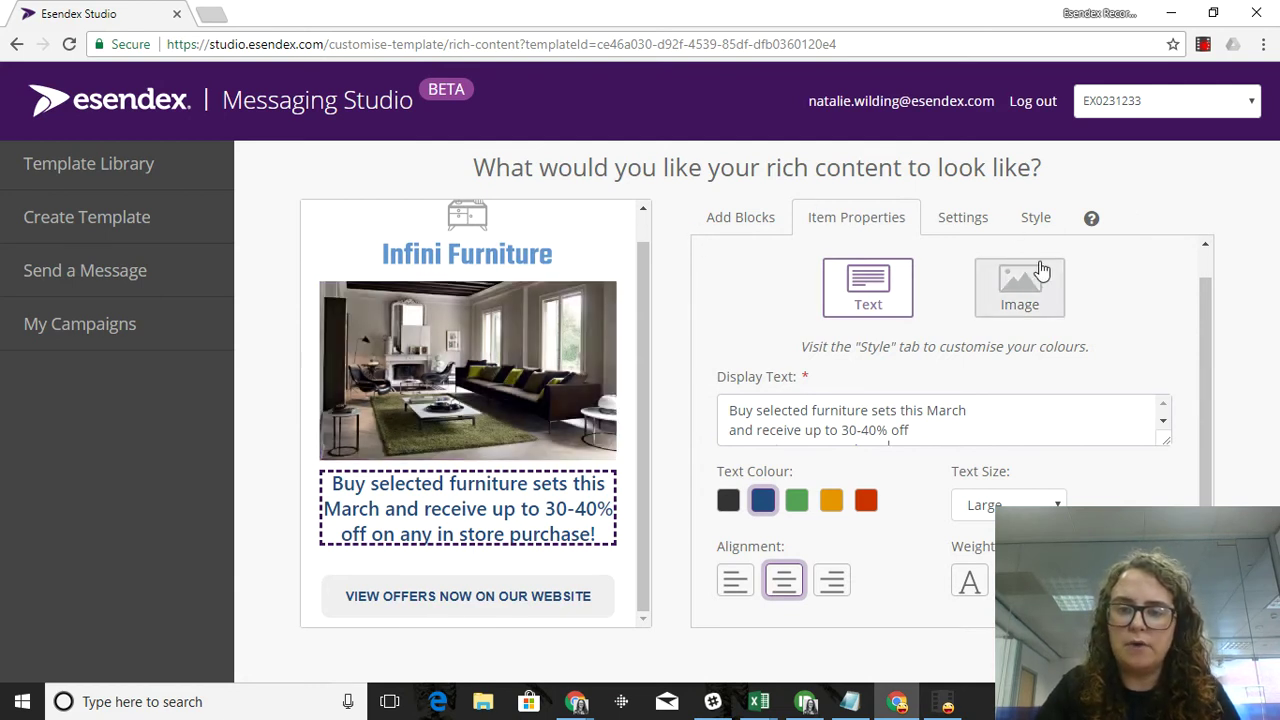
Set the web preview title to 'Infini Furnishings March Sale'
{"action": "left_click", "coordinate": [960, 222]}
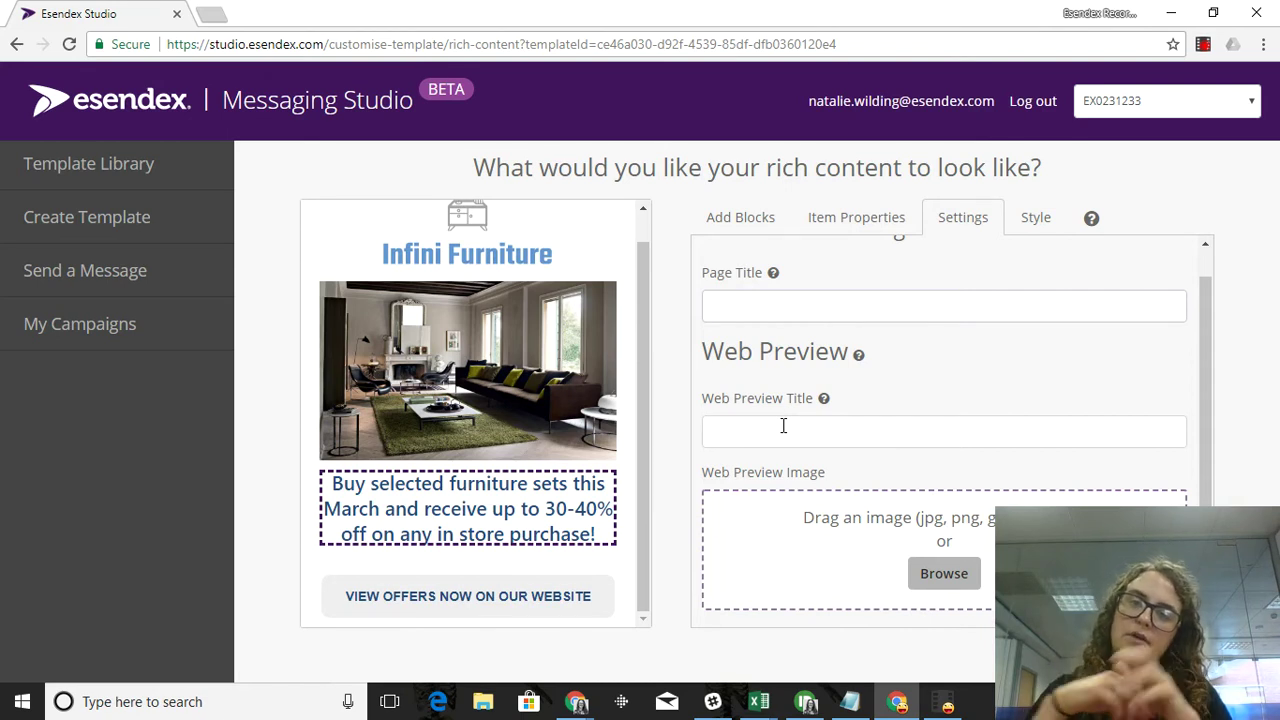
{"action": "type", "text": "Infini"}
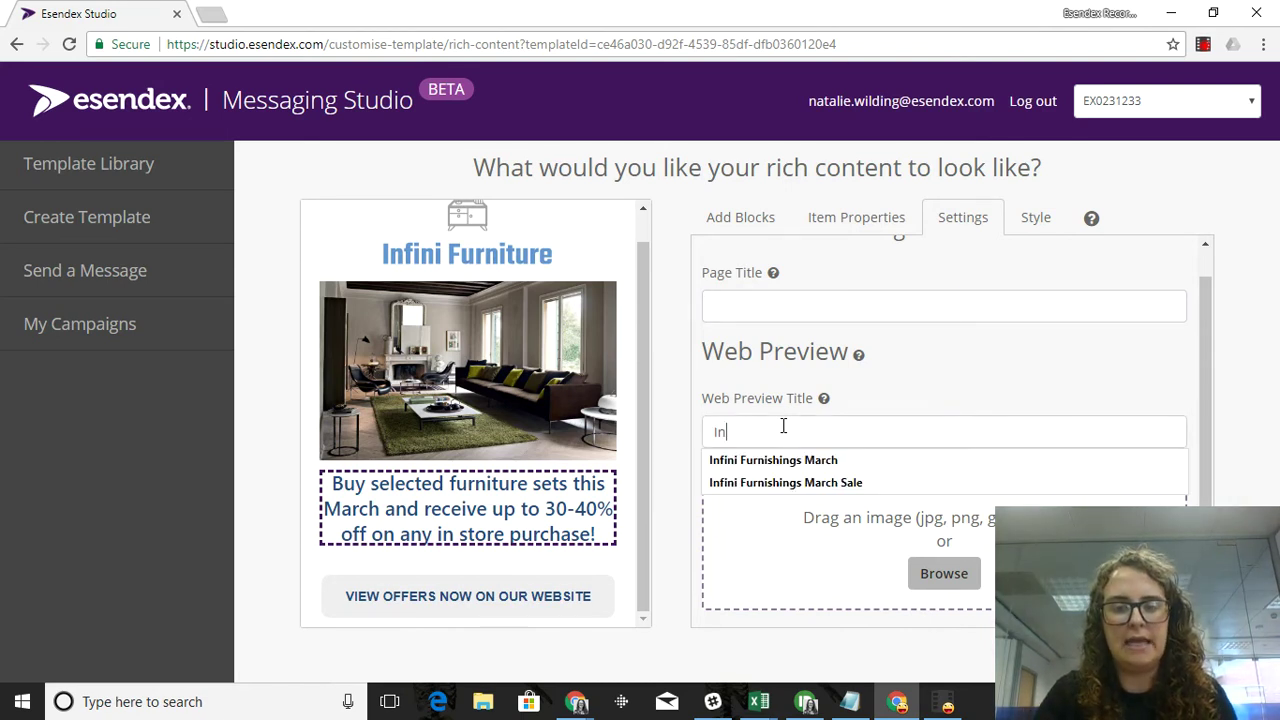
{"action": "key", "text": "Down"}
{"action": "key", "text": "Down"}
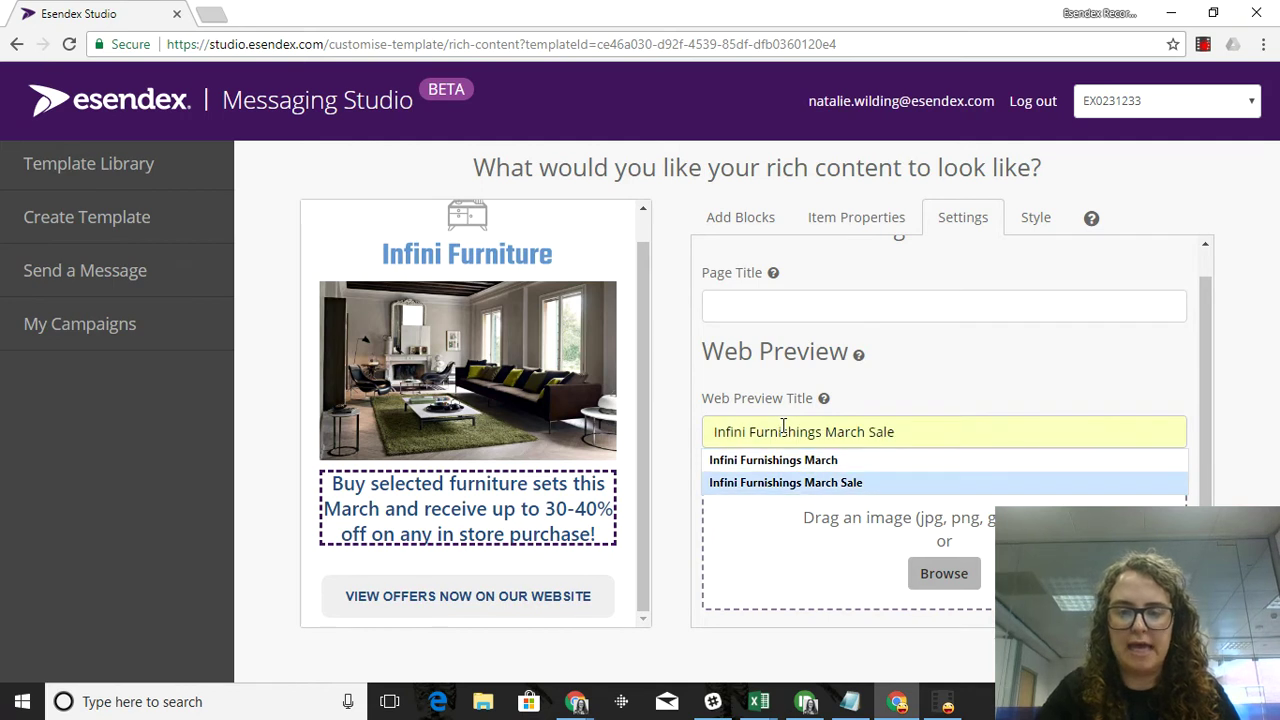
{"action": "left_click", "coordinate": [820, 488]}
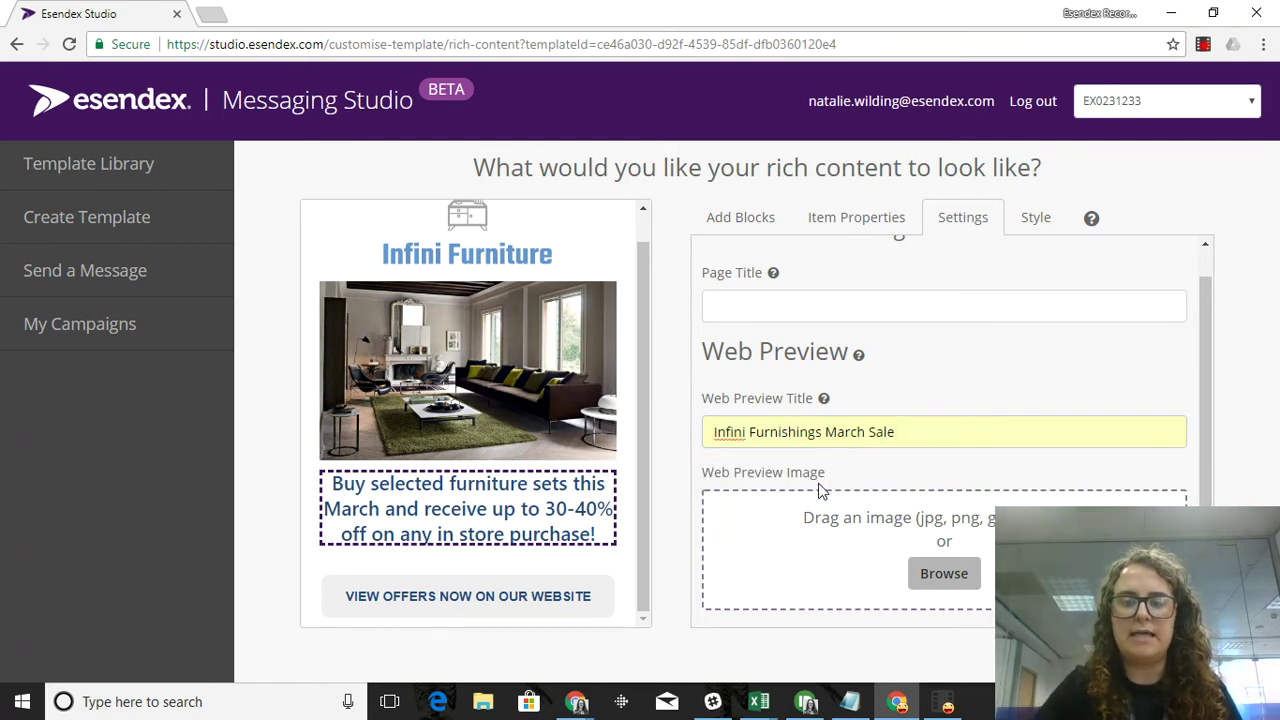
Use Logo.PNG as the web preview image and save the template to the library
{"action": "left_click", "coordinate": [943, 573]}
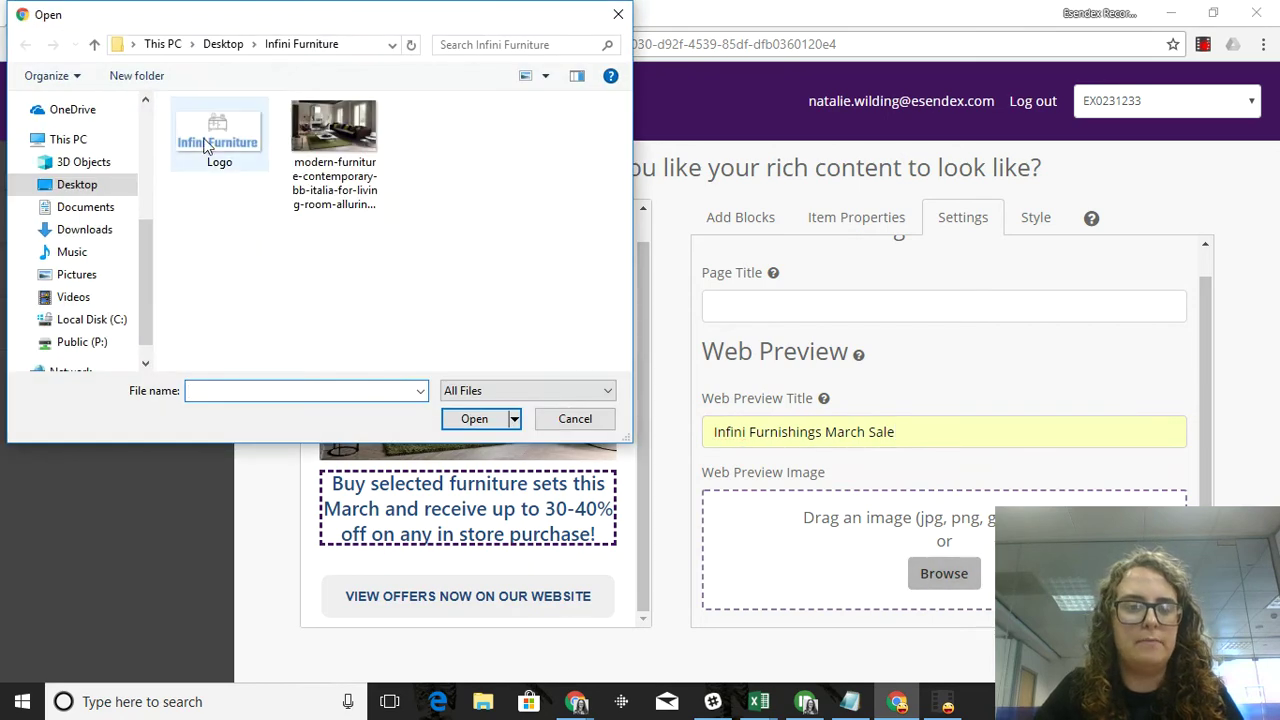
{"action": "double_click", "coordinate": [205, 145]}
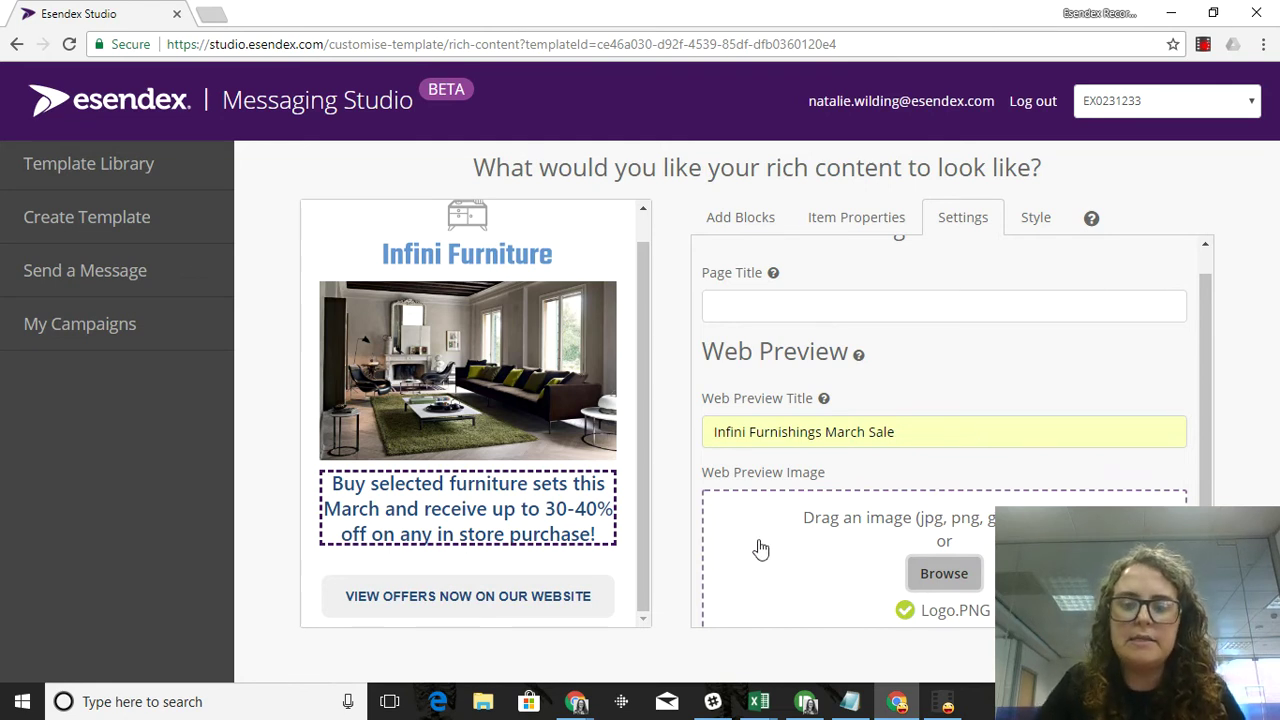
{"action": "left_click", "coordinate": [1150, 655]}
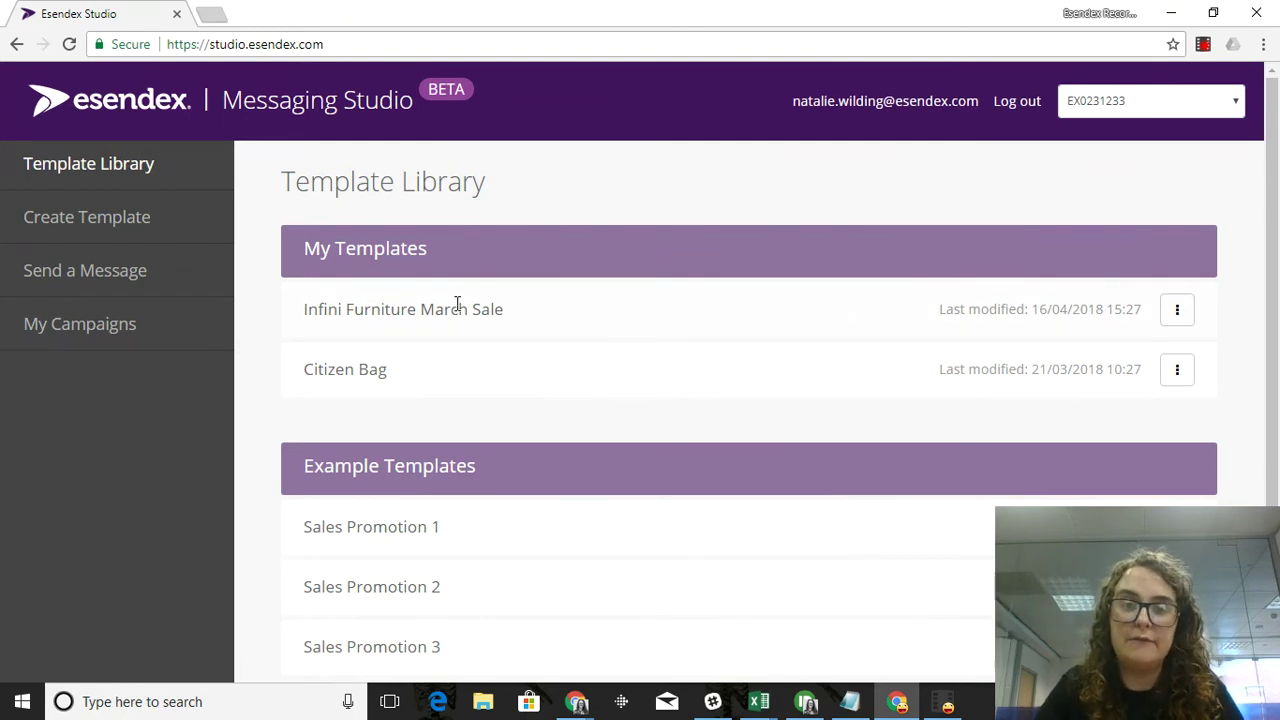
Choose Send from the Infini Furniture March Sale template's actions menu
{"action": "left_click", "coordinate": [1170, 312]}
{"action": "left_click", "coordinate": [1135, 352]}
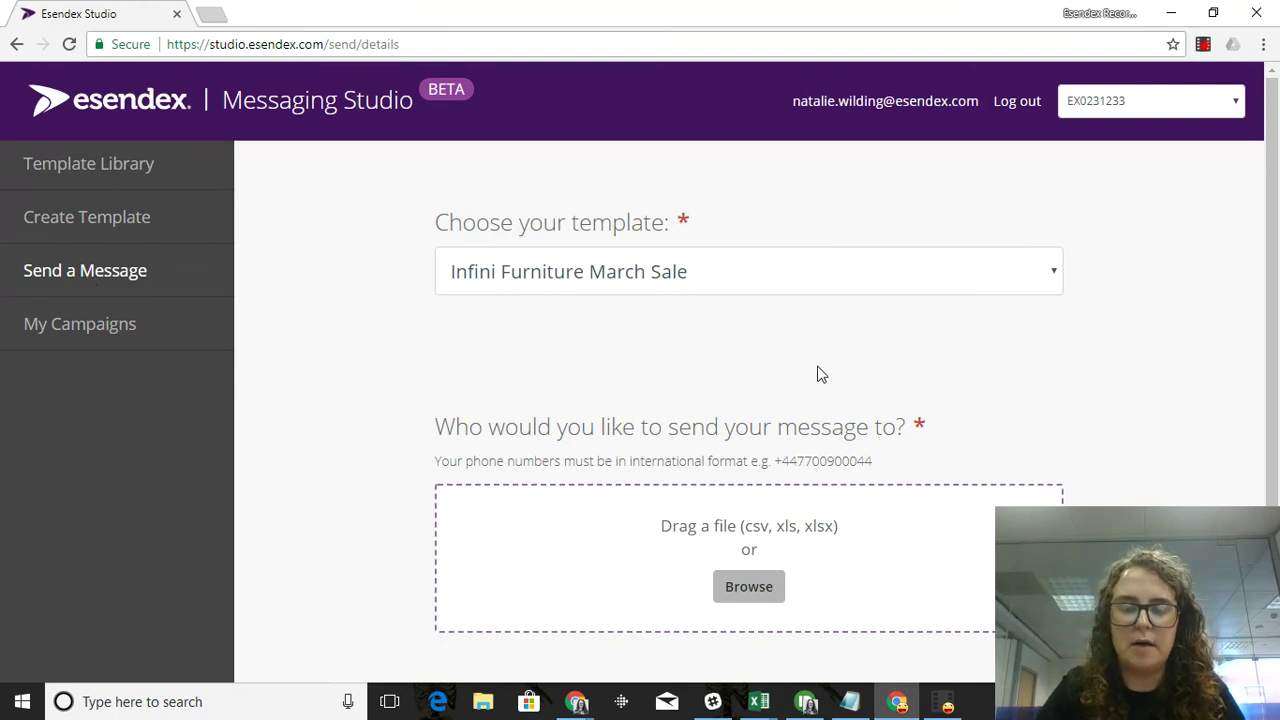
Upload Motonovo Example.xlsx from Desktop > Customer Workshop as the recipient list
{"action": "left_click", "coordinate": [746, 592]}
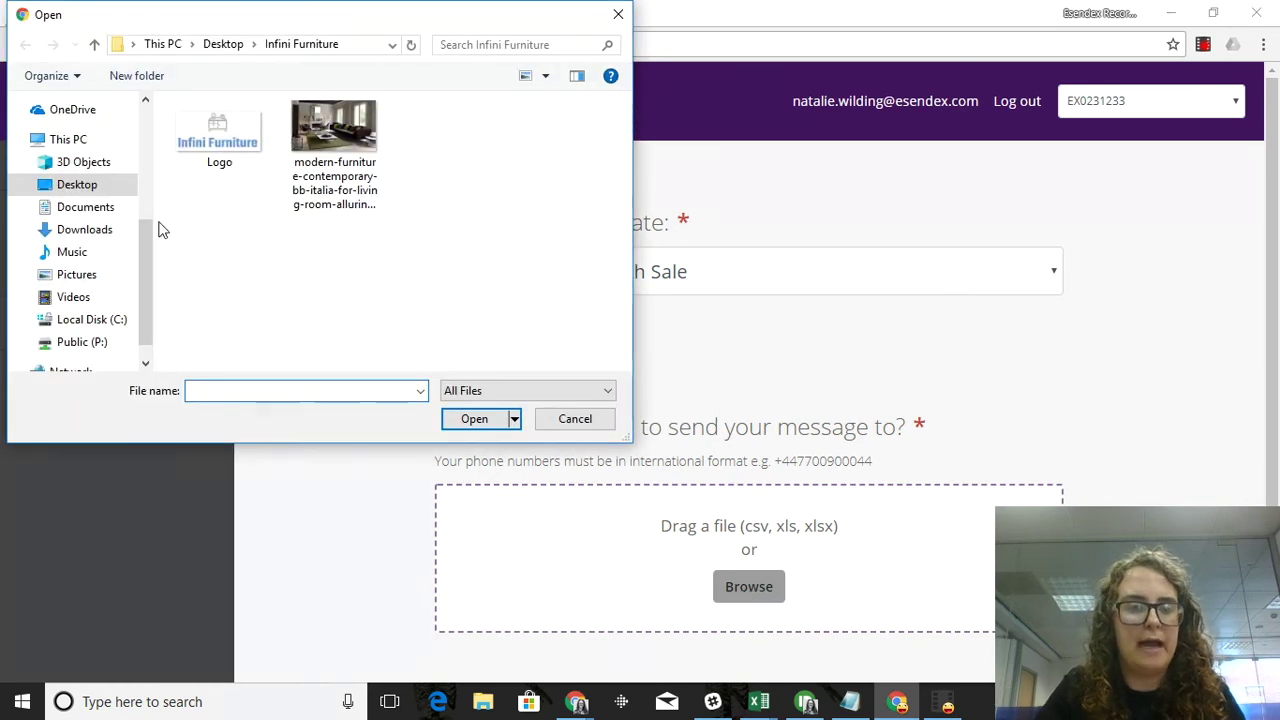
{"action": "left_click", "coordinate": [72, 186]}
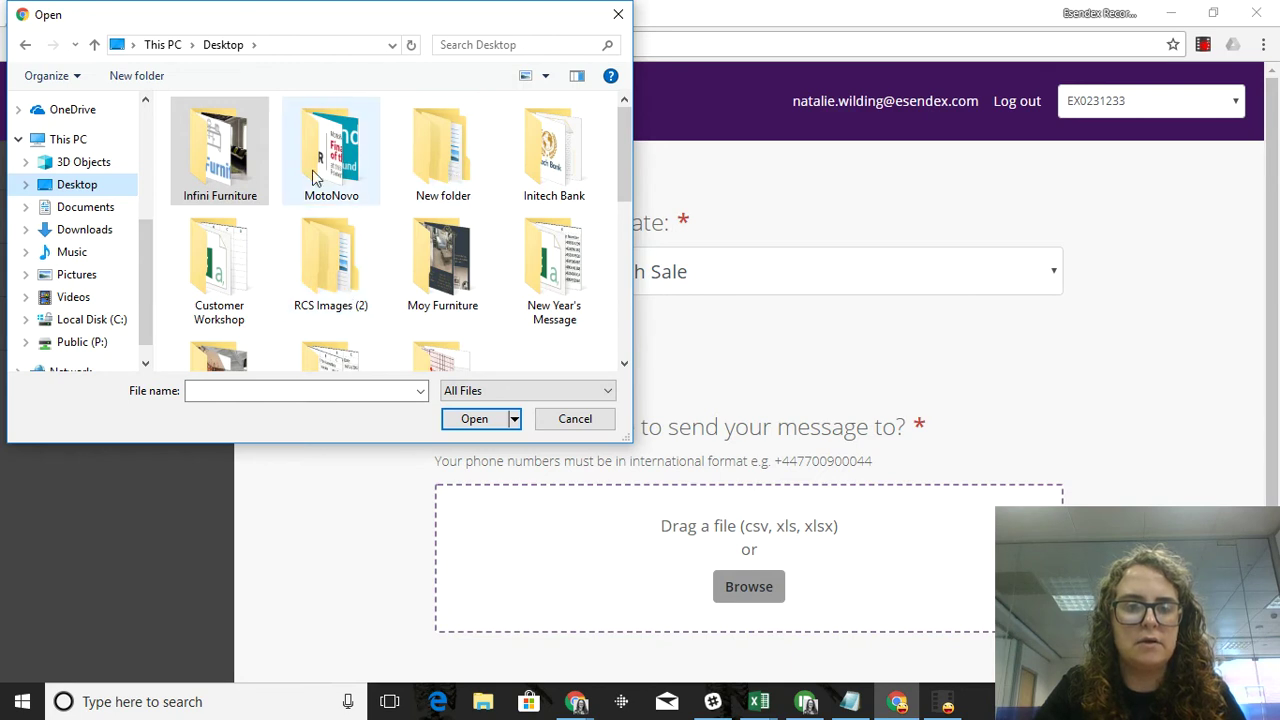
{"action": "left_click", "coordinate": [228, 268]}
{"action": "double_click", "coordinate": [224, 268]}
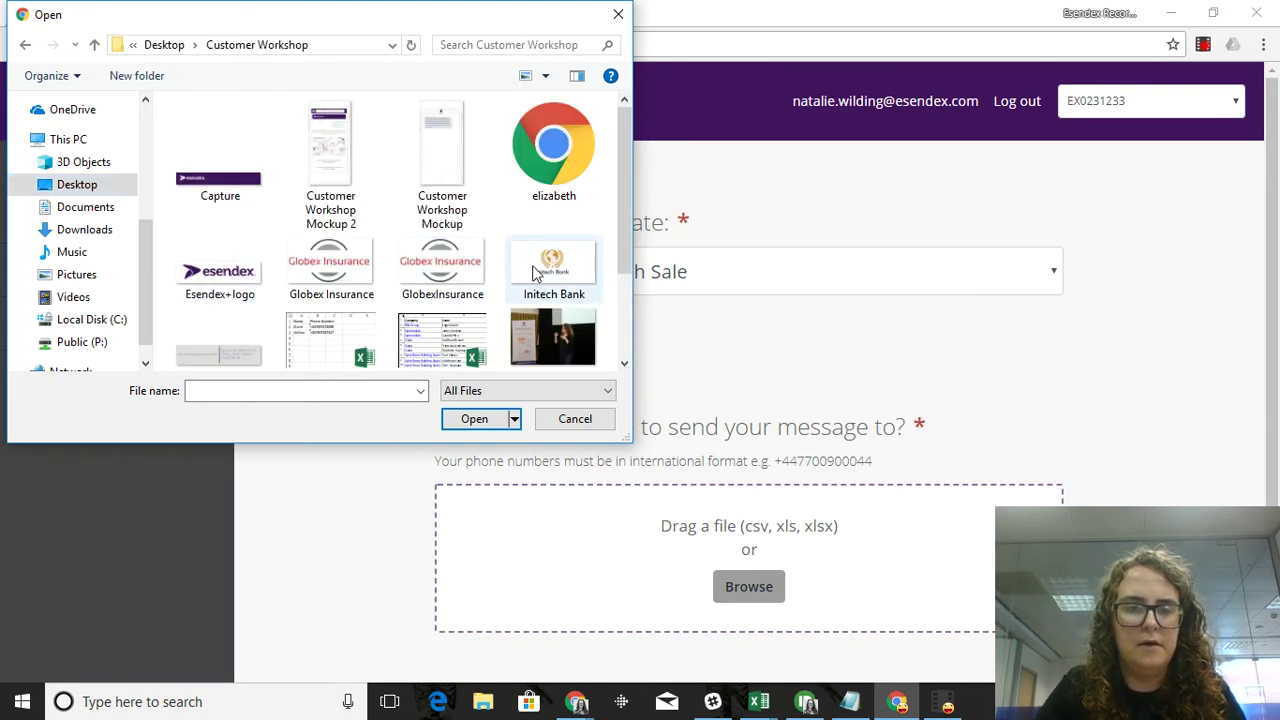
{"action": "double_click", "coordinate": [337, 346]}
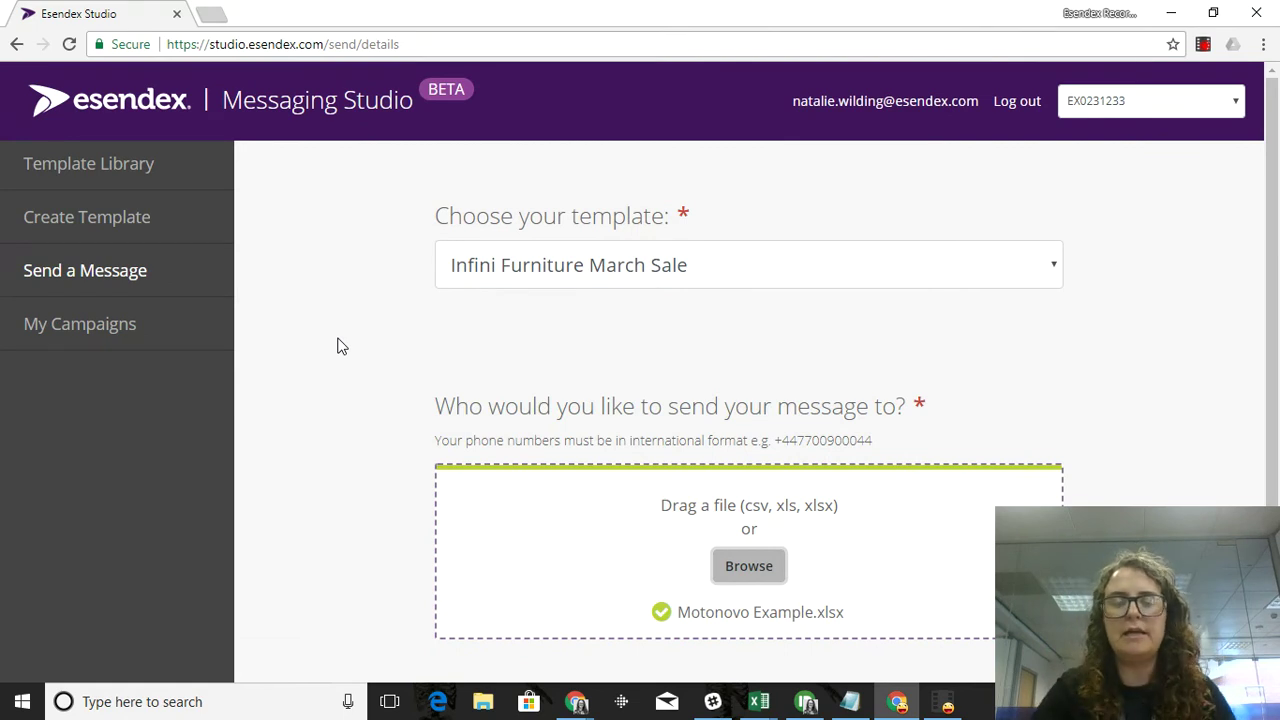
{"action": "scroll", "coordinate": [337, 346], "scroll_direction": "down", "scroll_amount": 1}
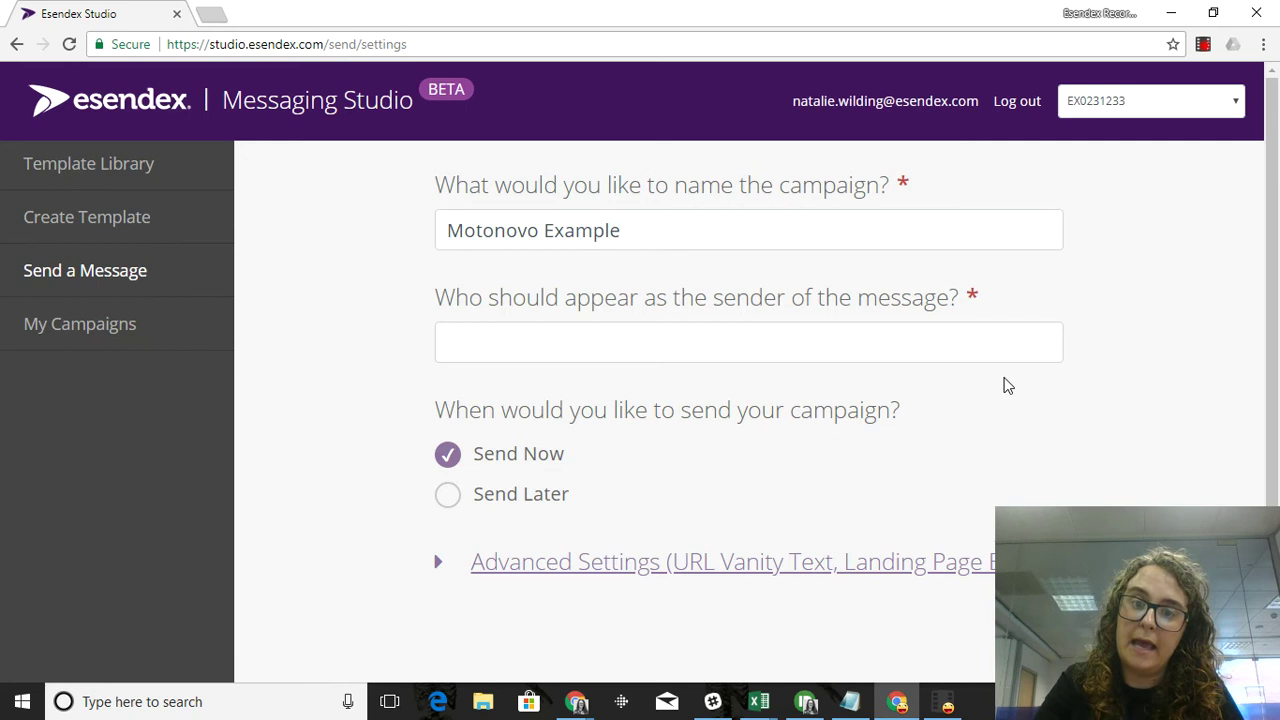
Replace the campaign name with 'Infini Furniture March Sale'
{"action": "left_click_drag", "start_coordinate": [626, 229], "coordinate": [372, 258]}
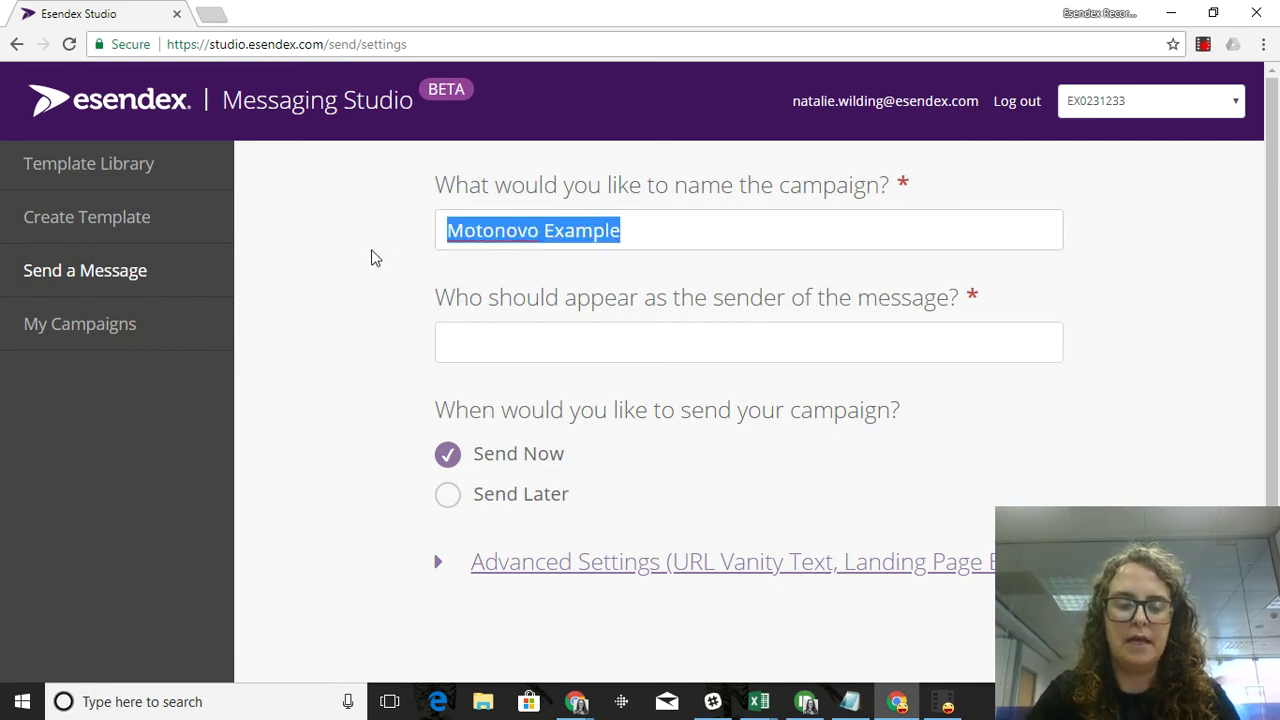
{"action": "type", "text": "Infis"}
{"action": "key", "text": "BackSpace"}
{"action": "type", "text": "ni "}
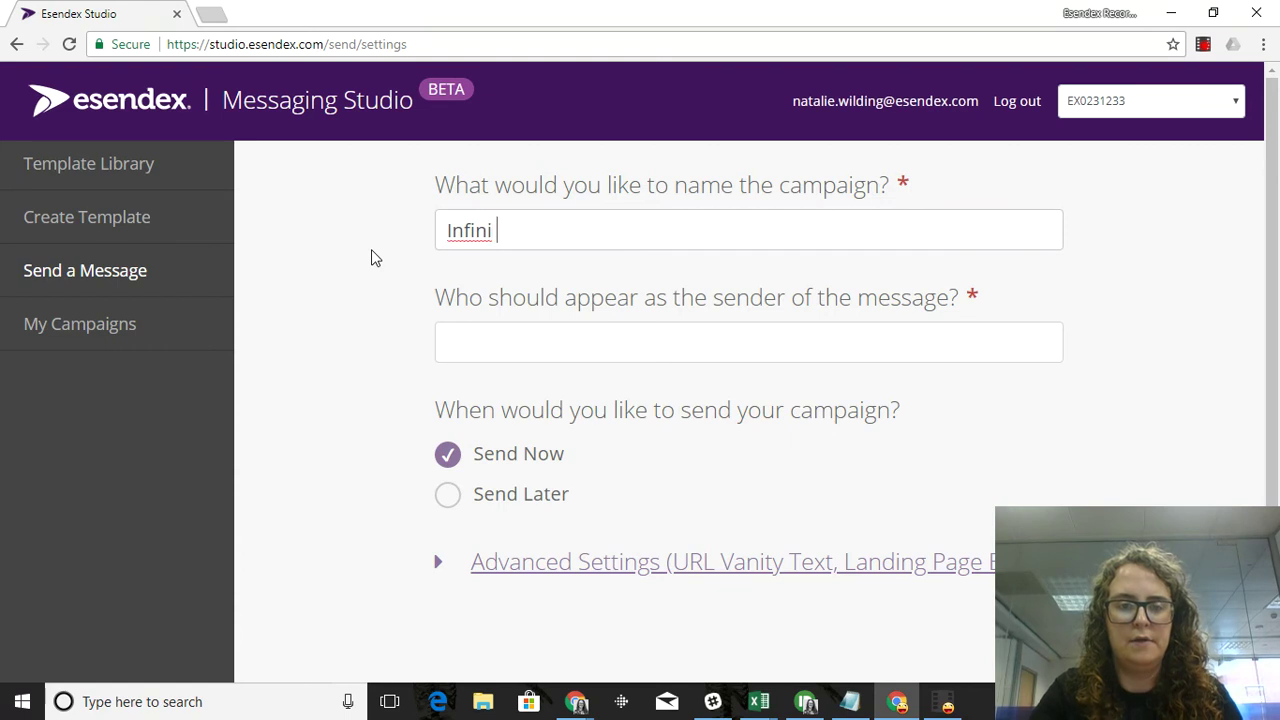
{"action": "type", "text": "Furniture March Sale"}
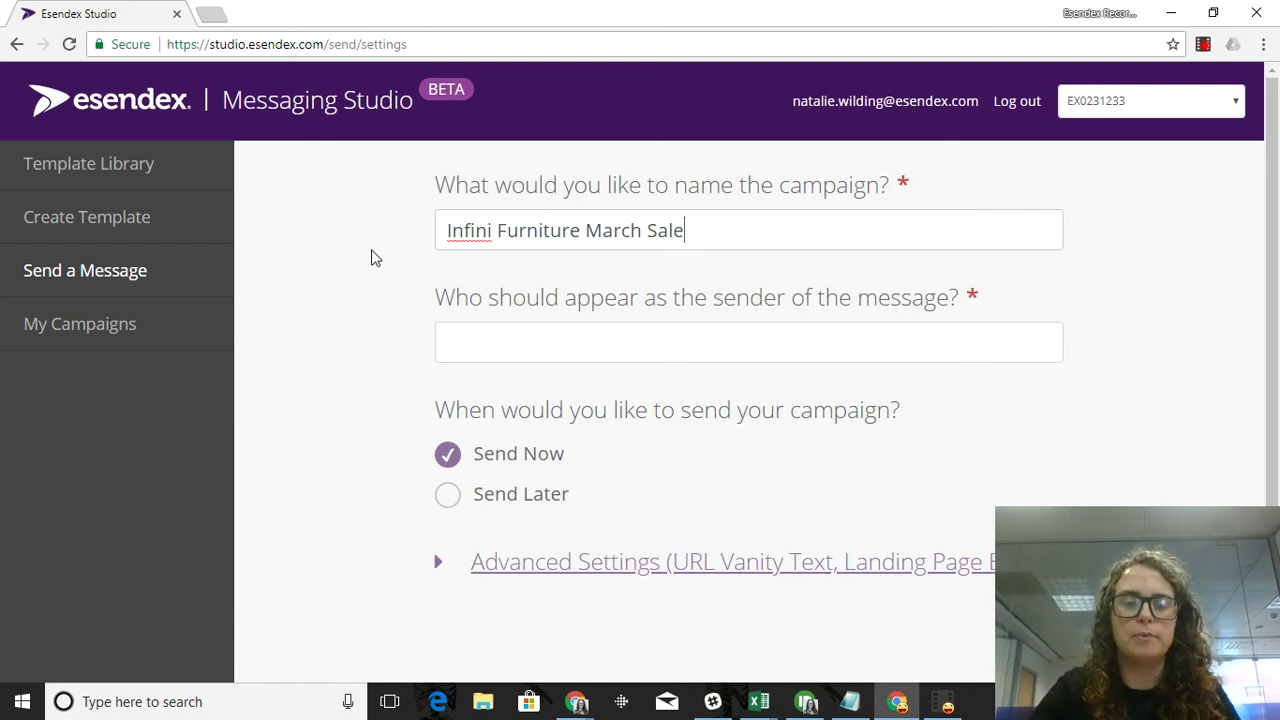
Enter Infini as the campaign's sender name
{"action": "left_click", "coordinate": [663, 334]}
{"action": "type", "text": "Infini"}
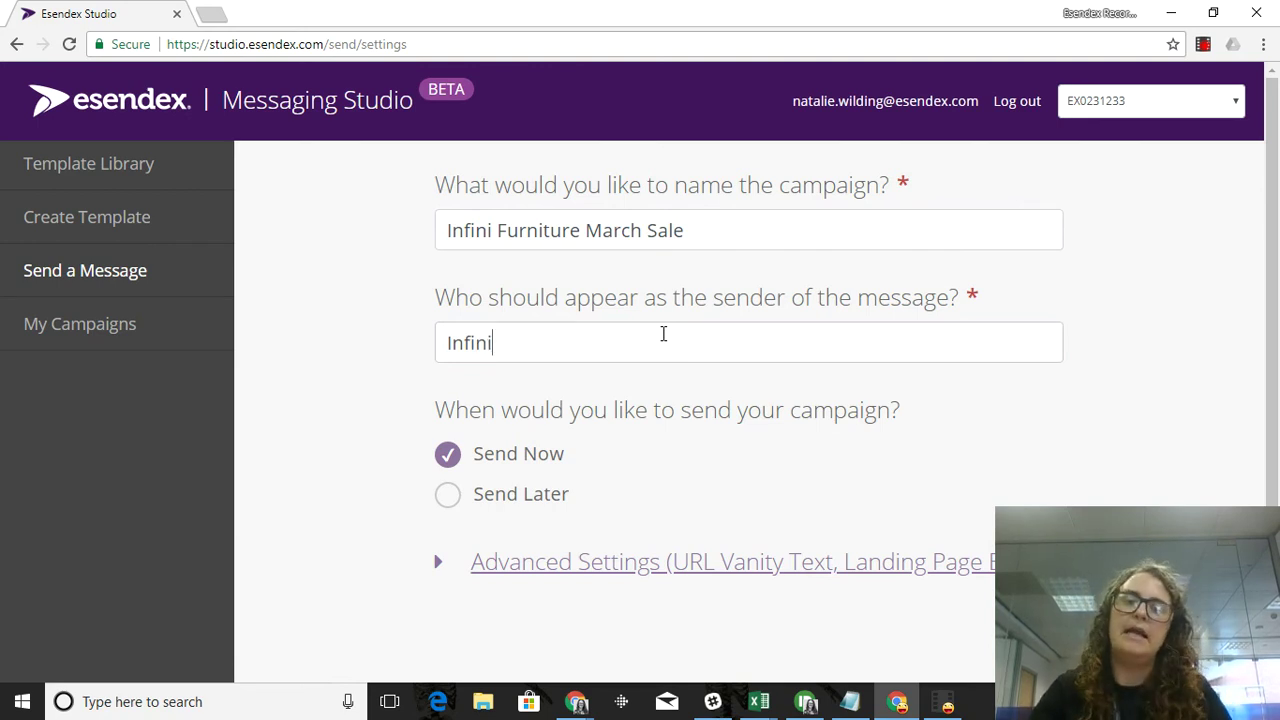
{"action": "scroll", "coordinate": [310, 418], "scroll_direction": "down", "scroll_amount": 1}
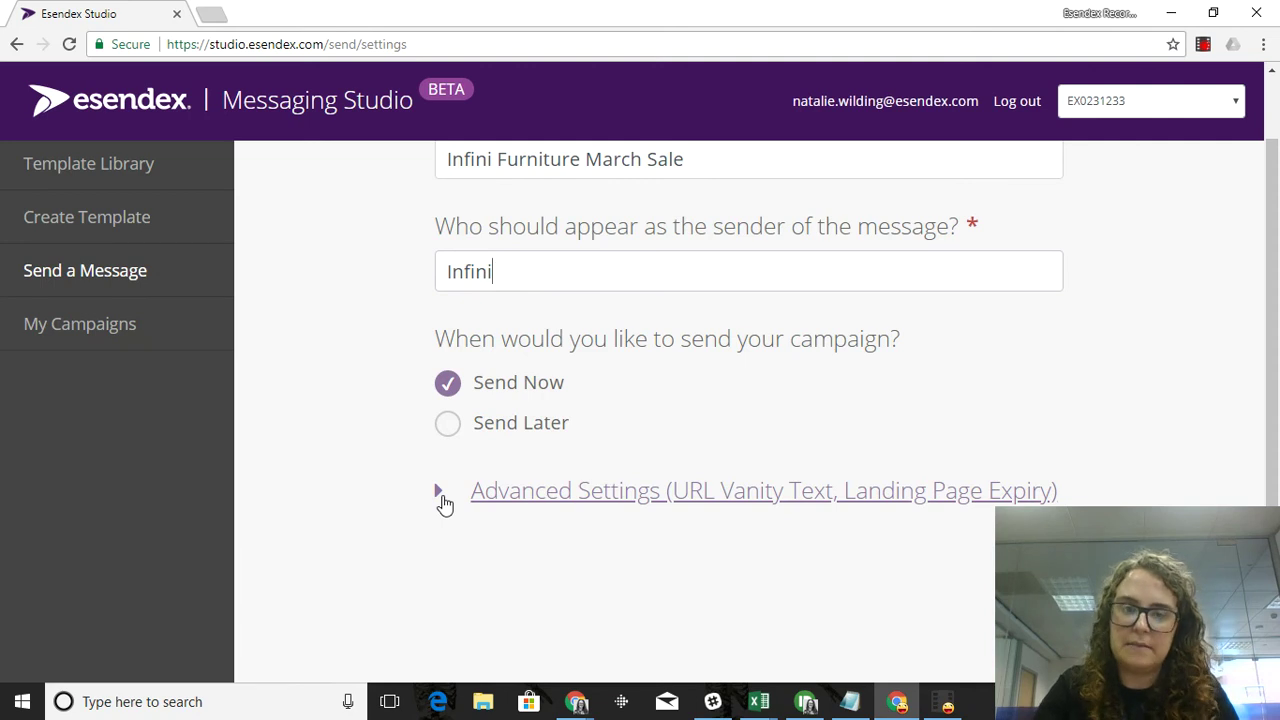
Set the short link's vanity text to infinifurnishings in Advanced Settings and continue to the SMS preview
{"action": "left_click", "coordinate": [441, 495]}
{"action": "scroll", "coordinate": [905, 436], "scroll_direction": "down", "scroll_amount": 1}
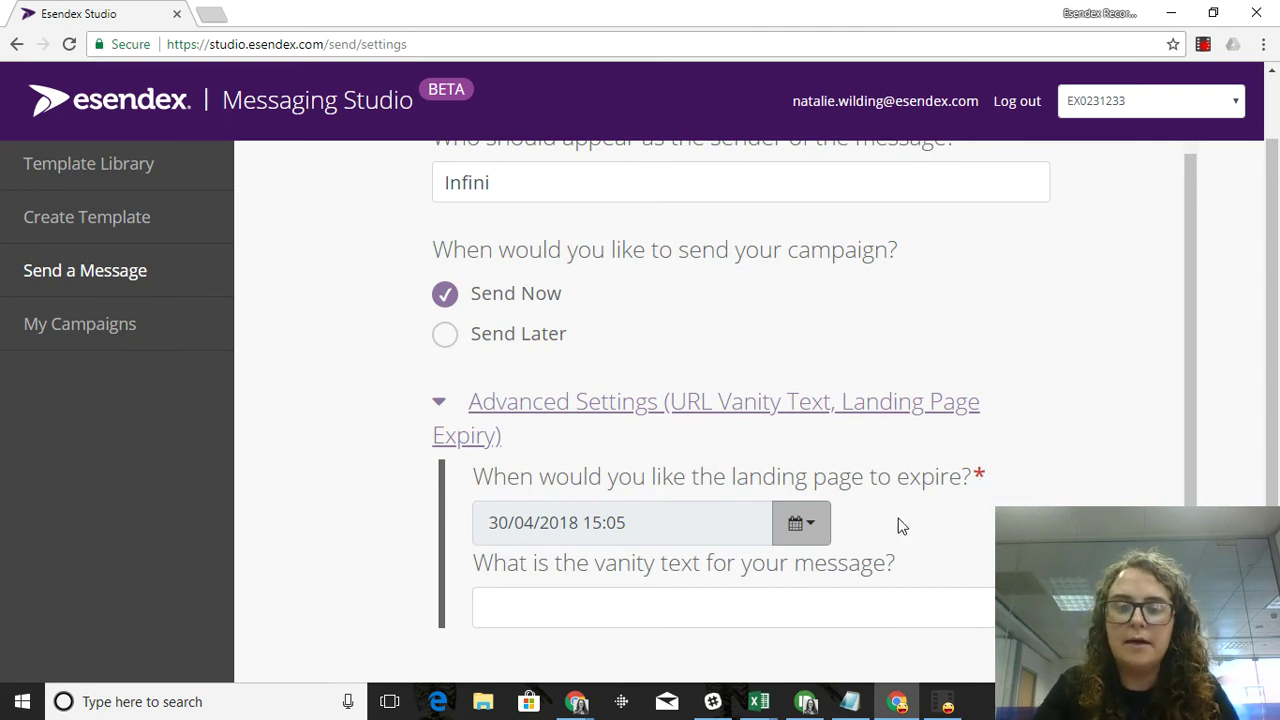
{"action": "left_click", "coordinate": [712, 616]}
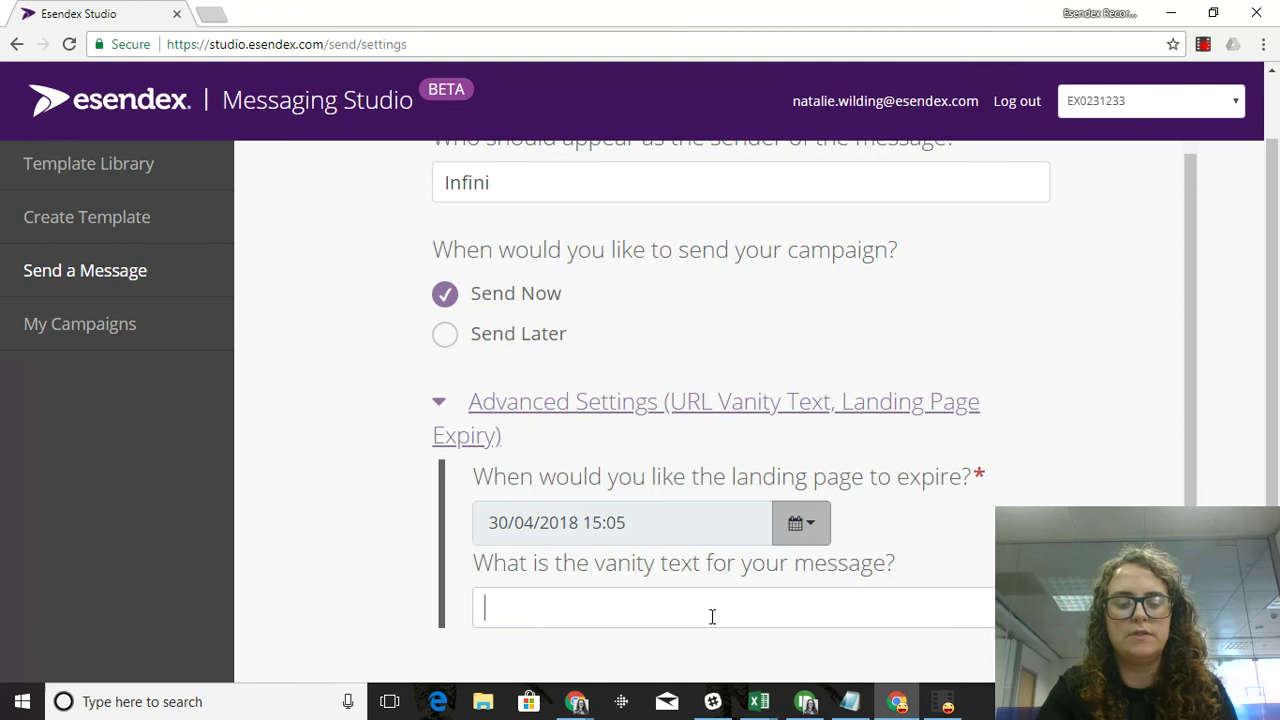
{"action": "type", "text": "infi"}
{"action": "left_click", "coordinate": [594, 643]}
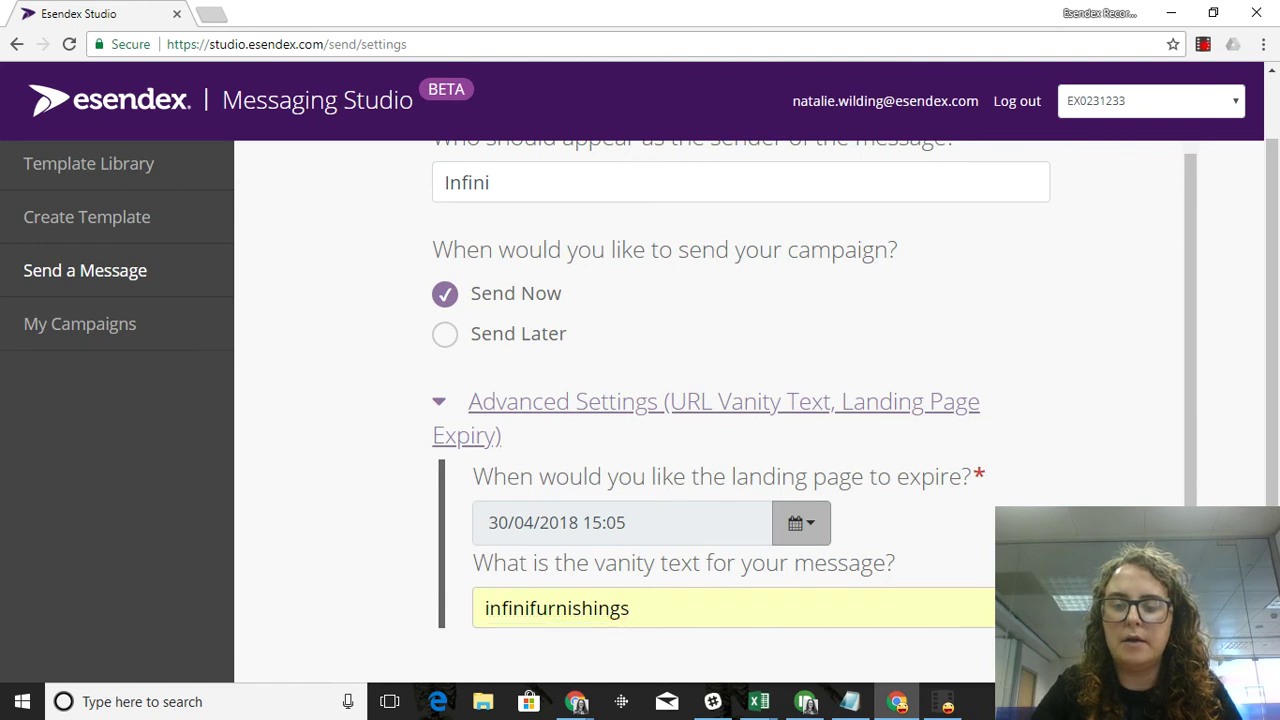
{"action": "key", "text": "Return"}
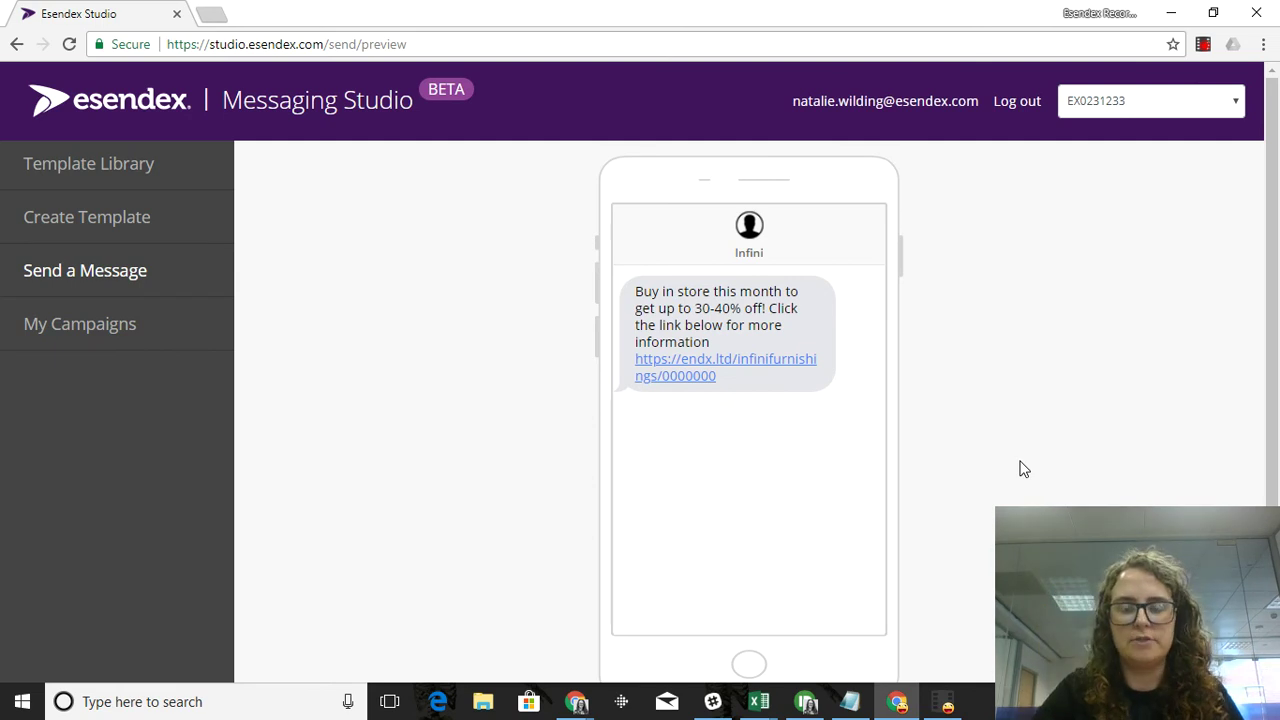
Open the SMS short link and scroll the Infini Furniture landing page down to its website button
{"action": "left_click", "coordinate": [679, 378]}
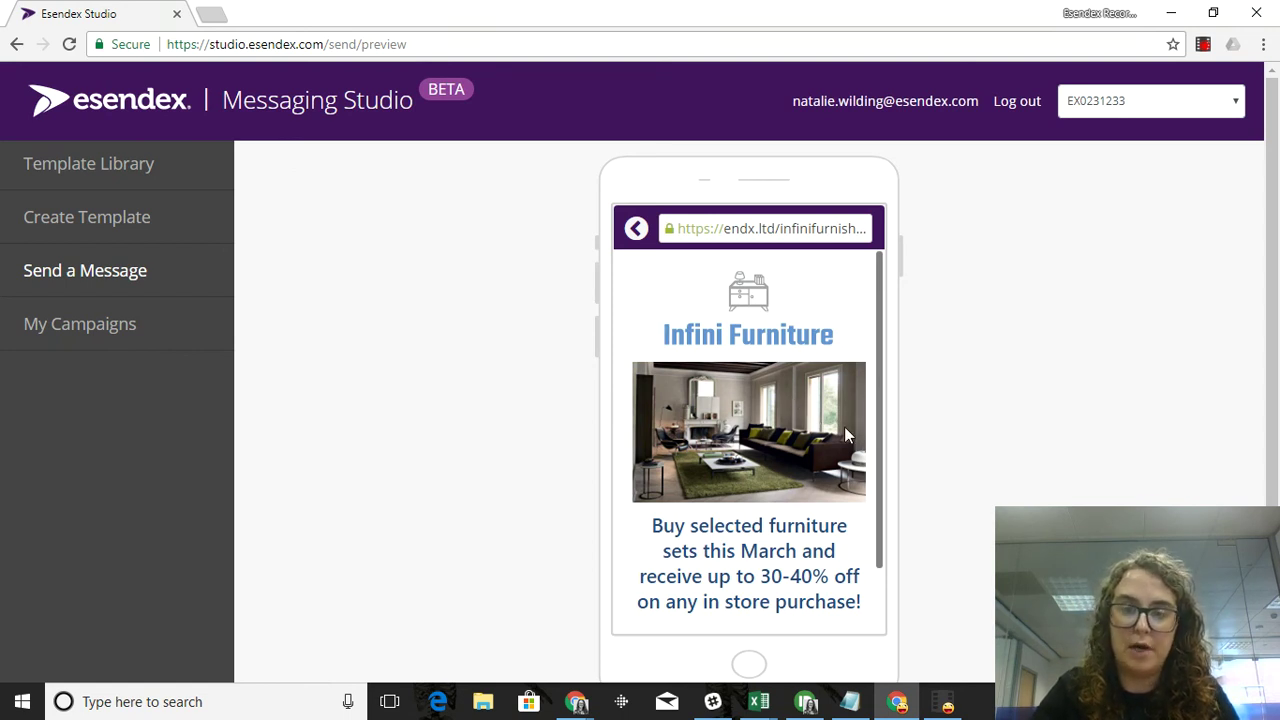
{"action": "scroll", "coordinate": [844, 426], "scroll_direction": "down", "scroll_amount": 2}
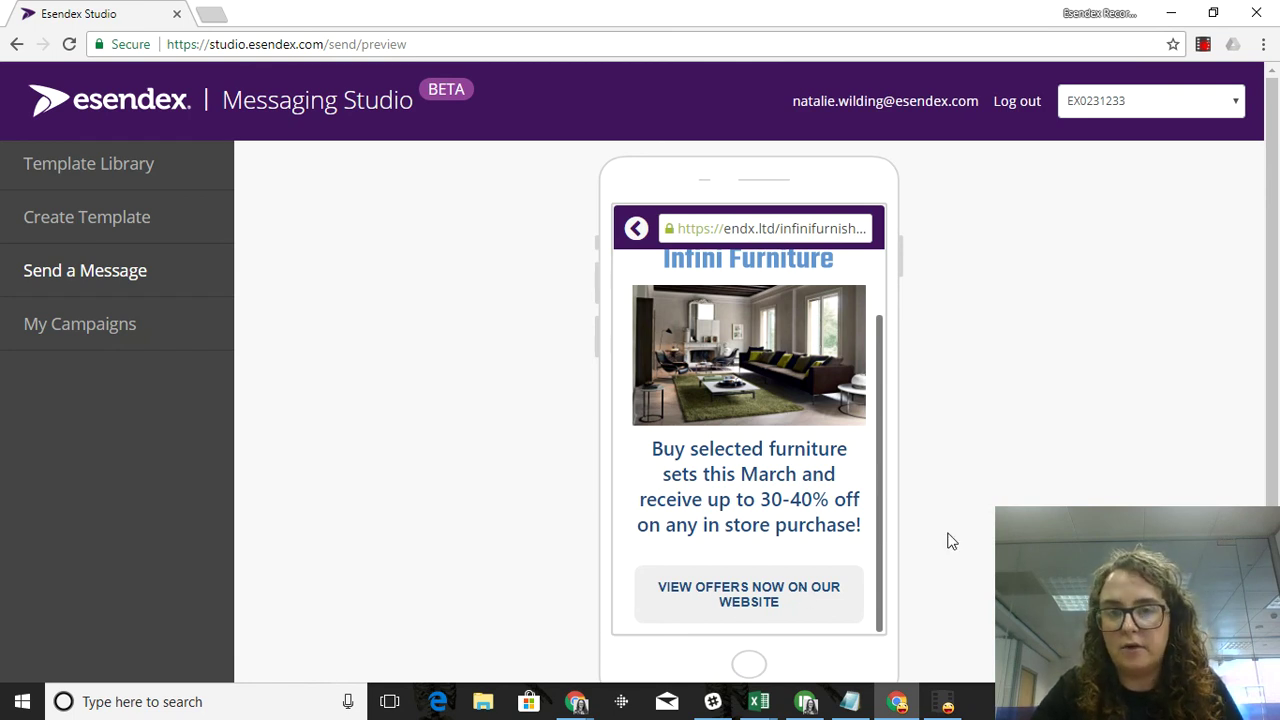
{"action": "scroll", "coordinate": [966, 535], "scroll_direction": "down", "scroll_amount": 1}
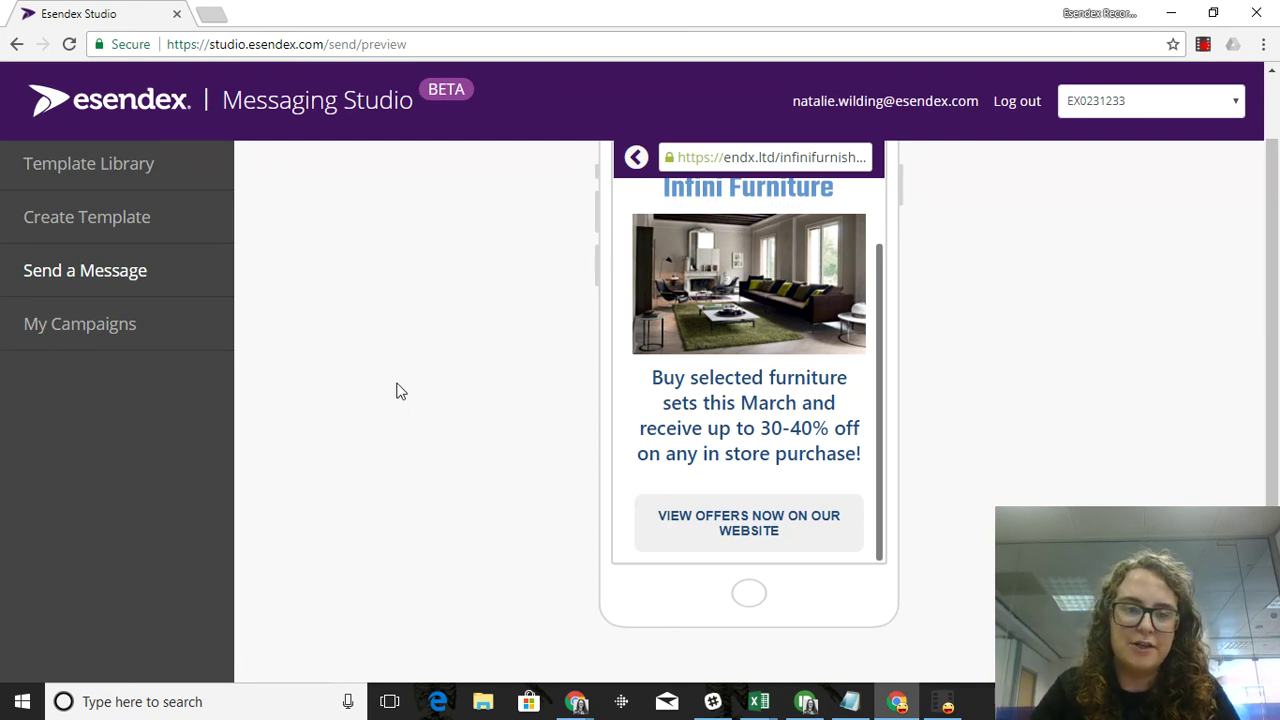
Go back to the Template Library, where Infini Furniture March Sale is listed under My Templates
{"action": "left_click", "coordinate": [118, 163]}
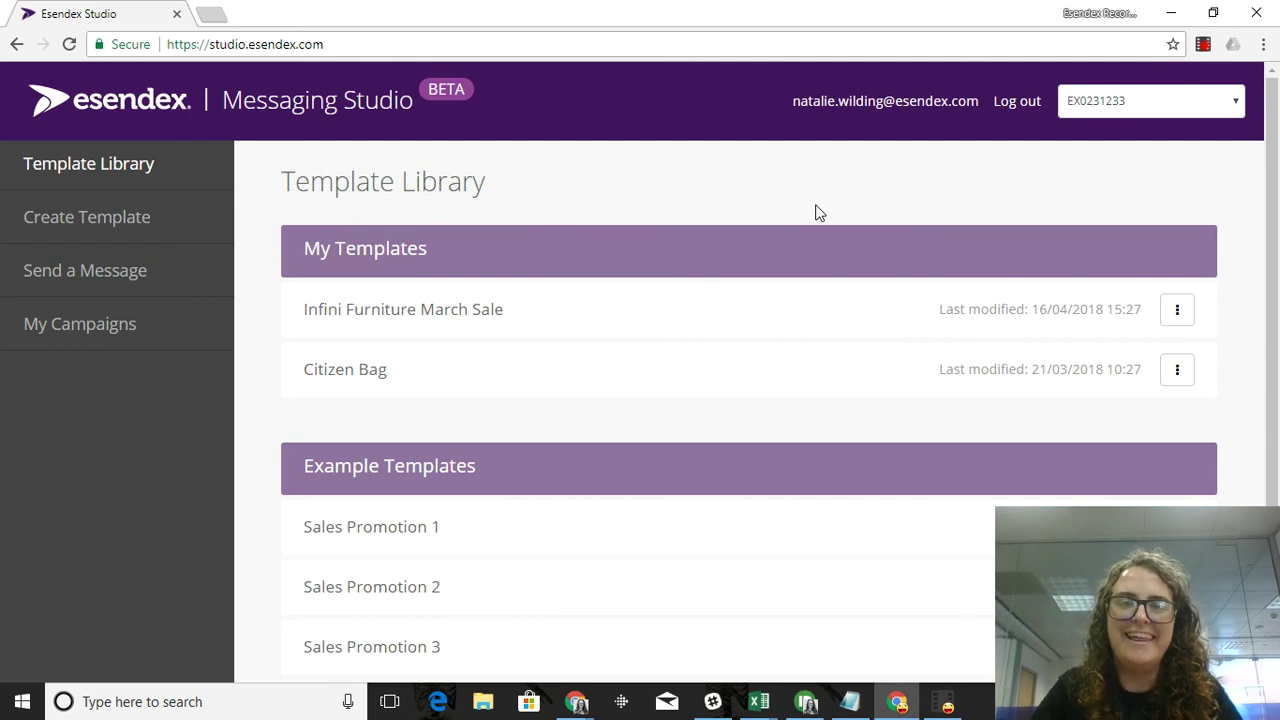
{"action": "left_click", "coordinate": [940, 702]}
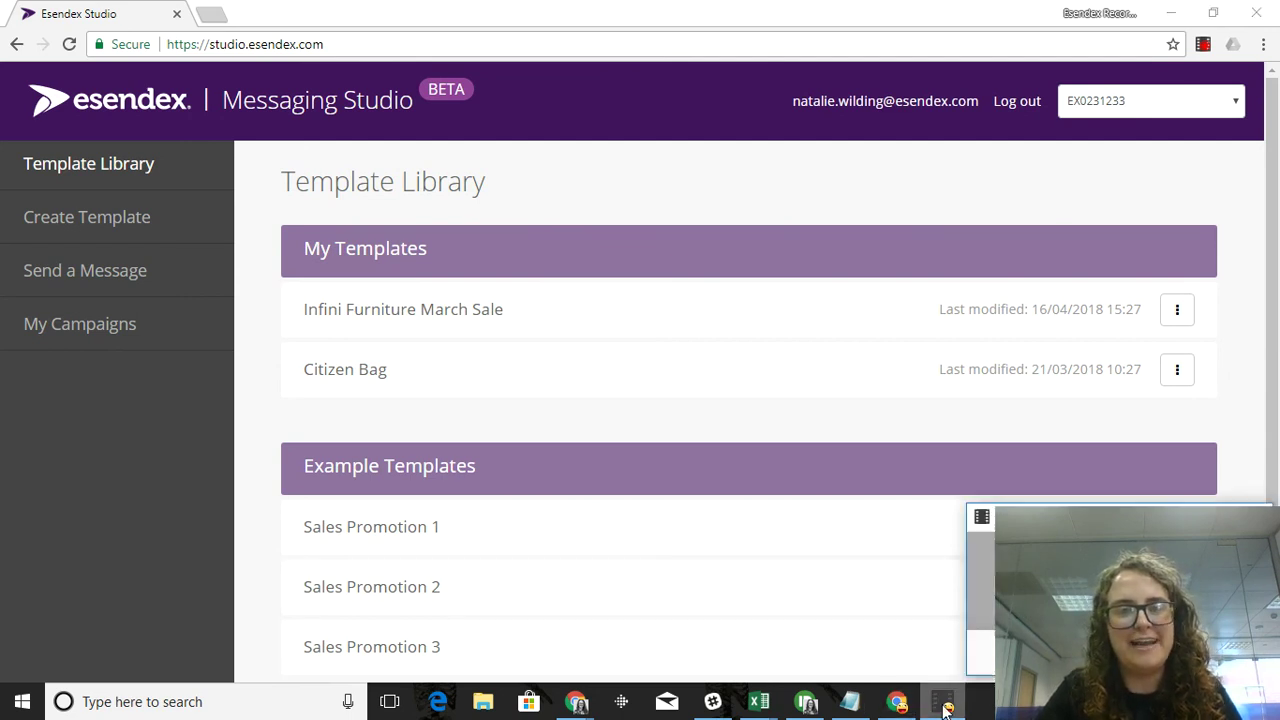